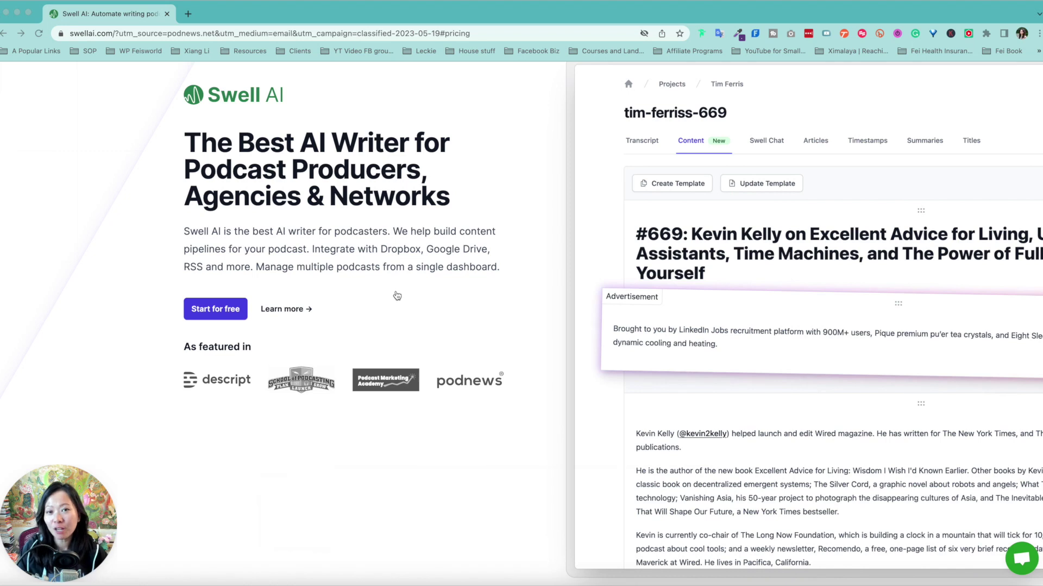
# Step: Register a free Swell AI account with autofilled name, e-mail and password, then start a YouTube video import
pyautogui.click(228, 316)
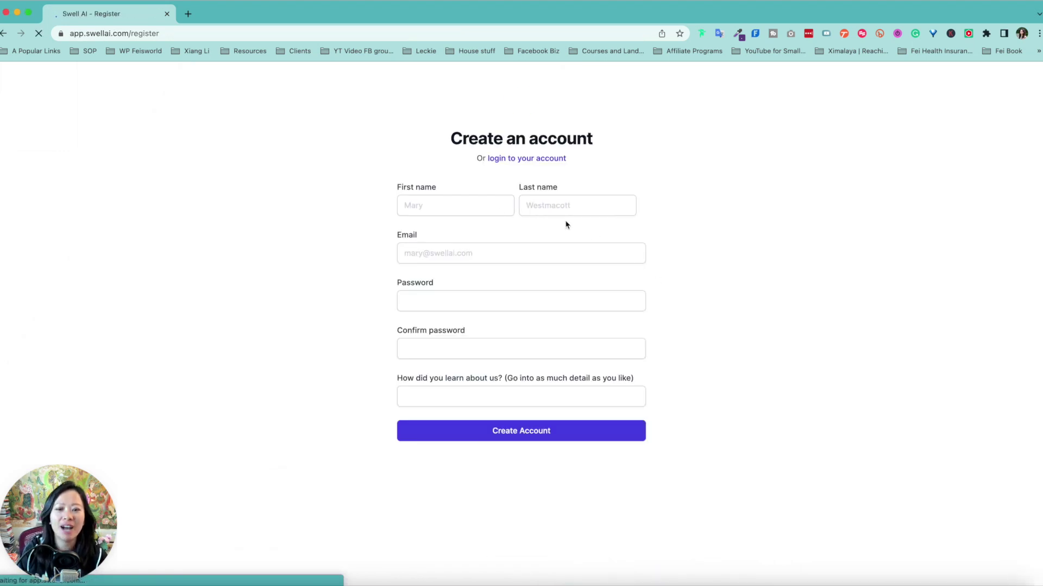
pyautogui.click(478, 211)
pyautogui.click(470, 239)
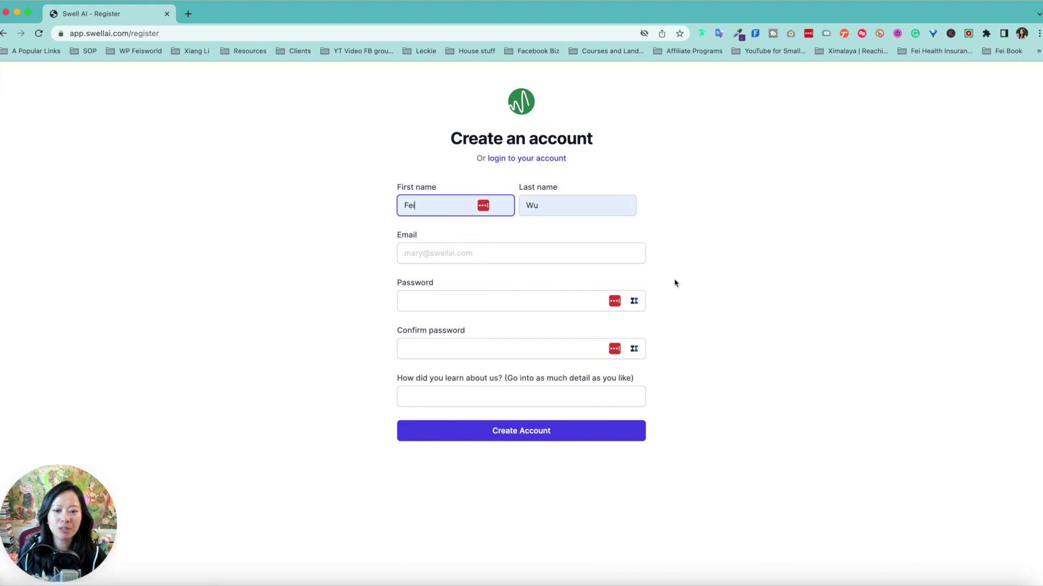
pyautogui.click(465, 257)
pyautogui.click(516, 281)
pyautogui.click(442, 295)
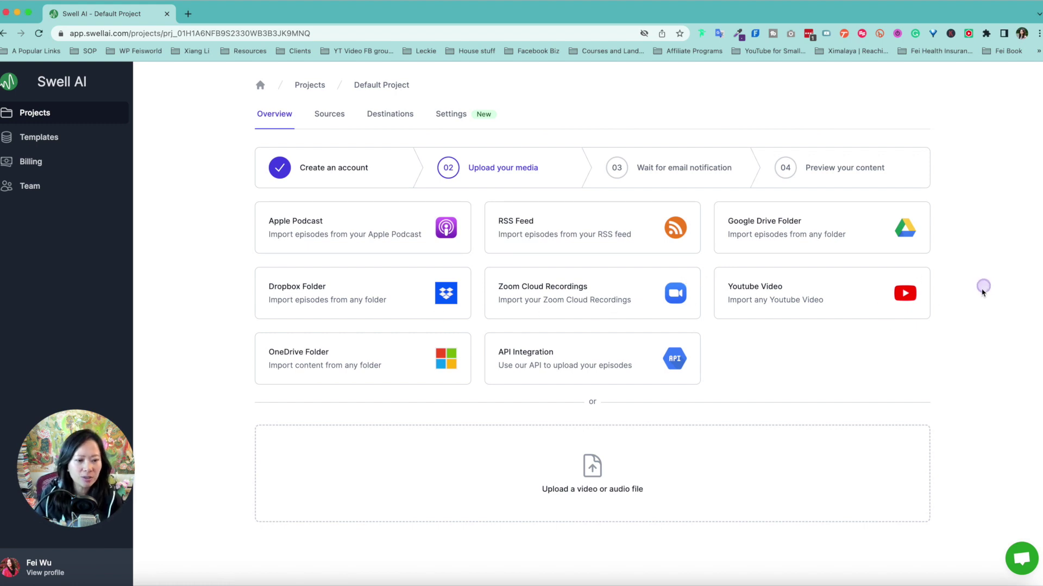
pyautogui.click(865, 309)
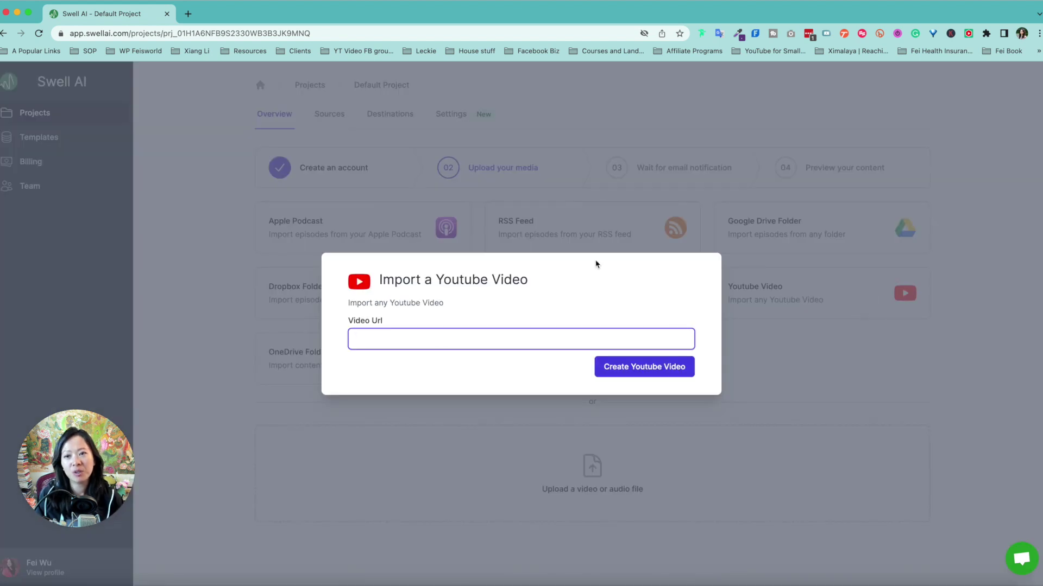
# Step: Open YouTube in a new tab and go to the channel's YouTube Studio
pyautogui.click(188, 14)
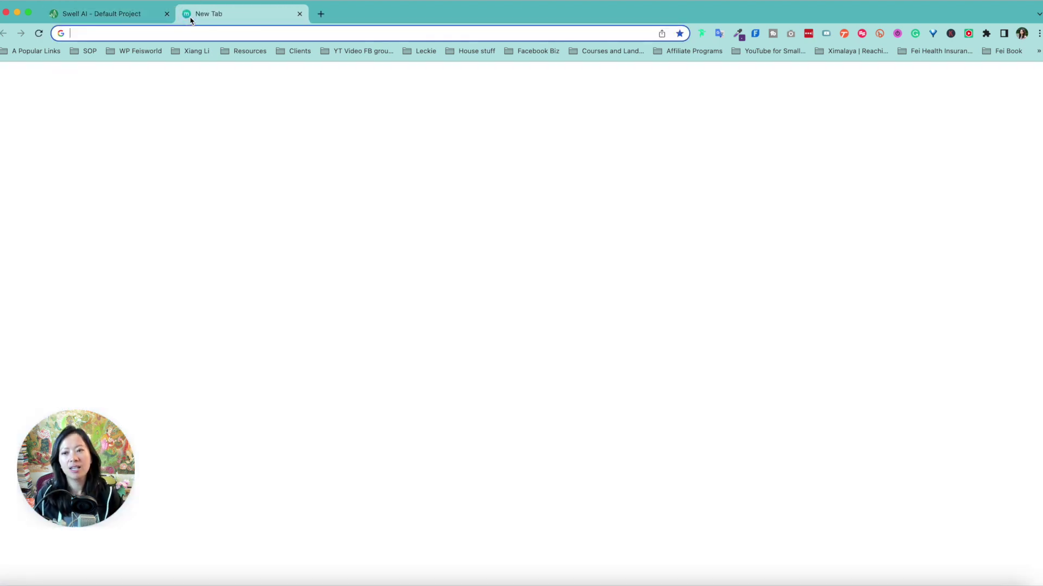
pyautogui.write('youtub')
pyautogui.press('Return')
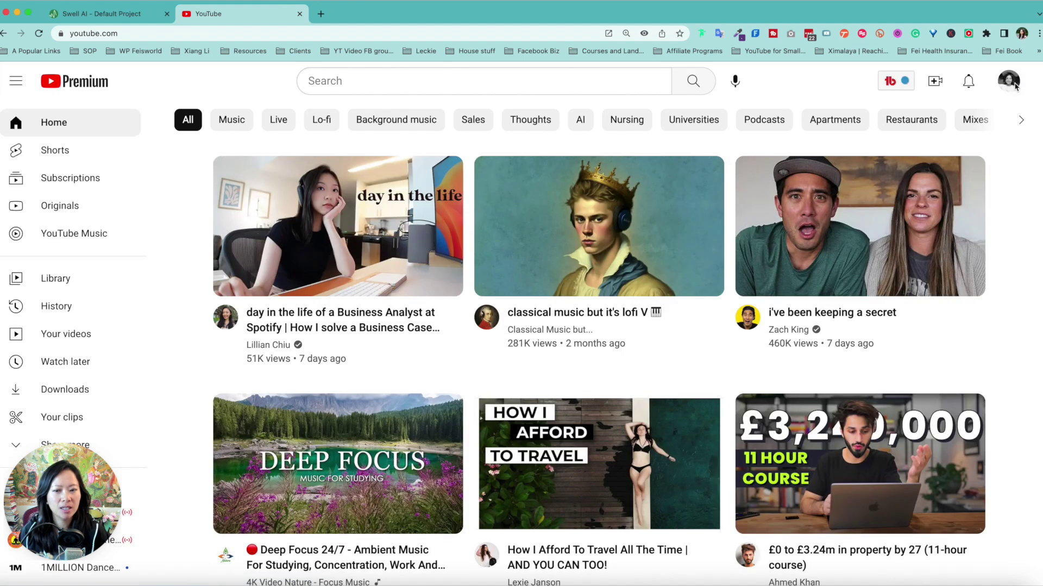
pyautogui.click(1008, 87)
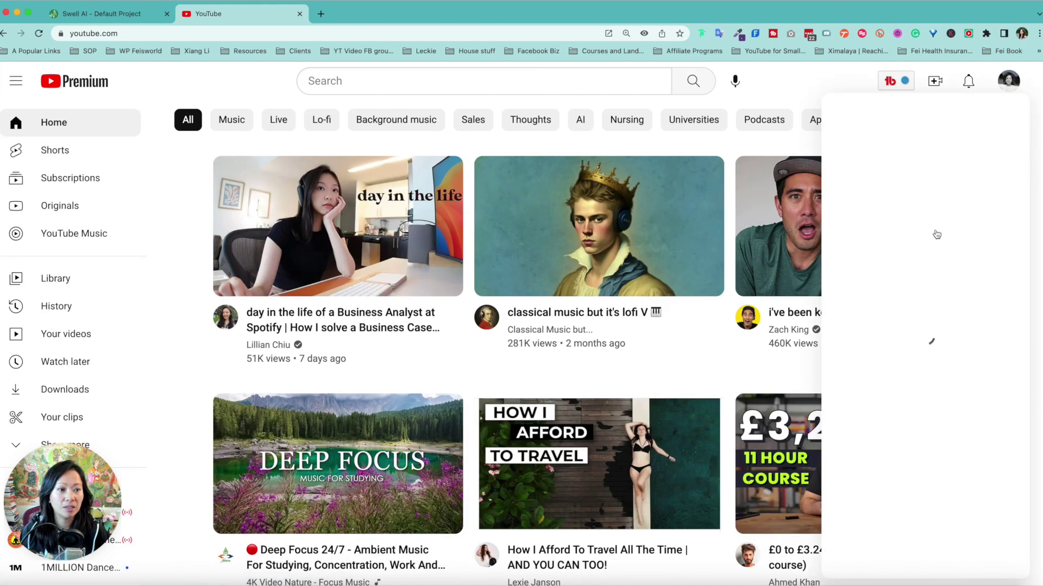
pyautogui.click(869, 192)
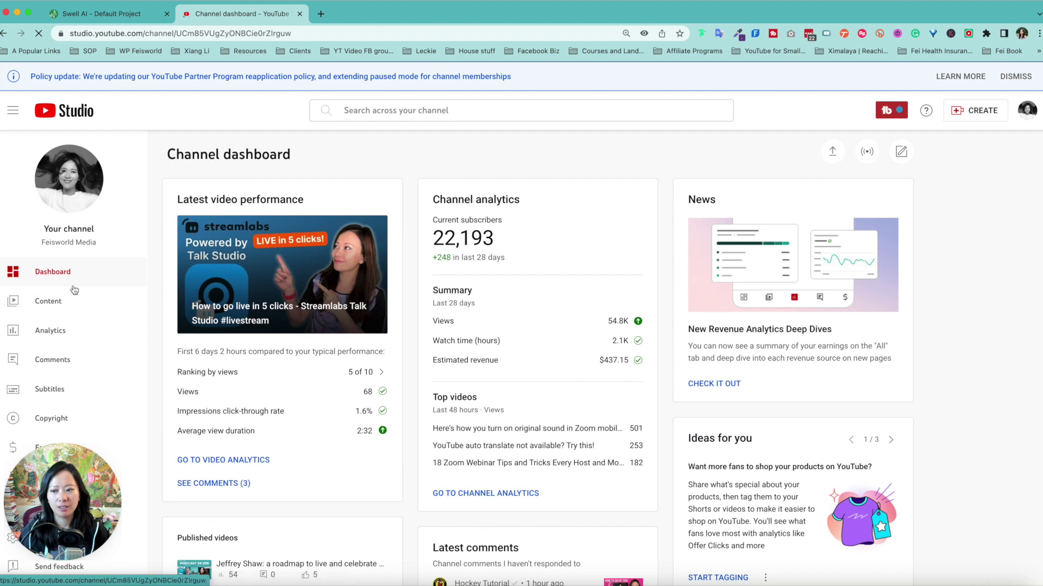
# Step: Filter Studio content to Live, open the EP.337 livestream's details, and copy its video link
pyautogui.click(71, 294)
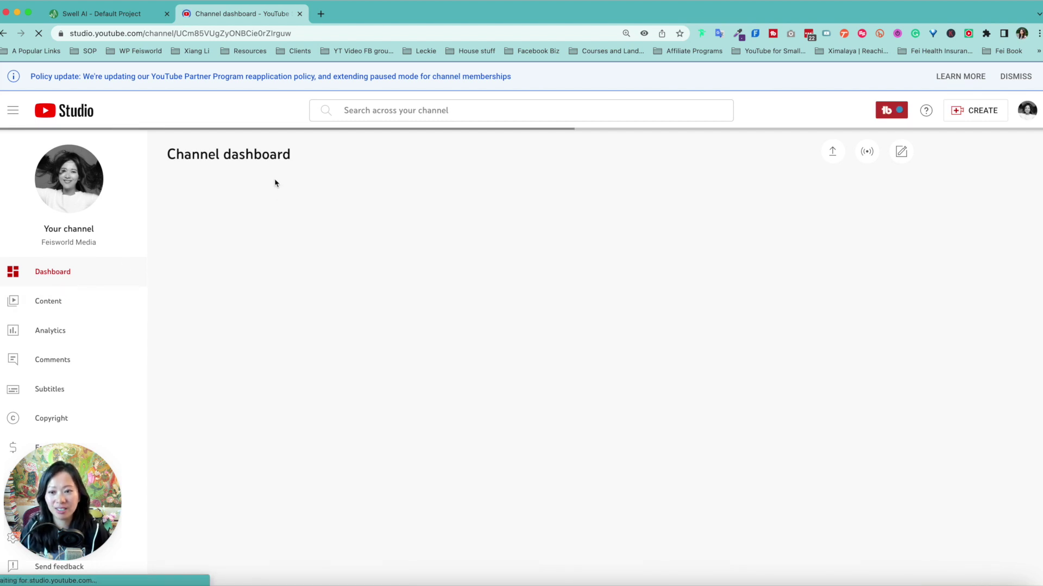
pyautogui.click(234, 190)
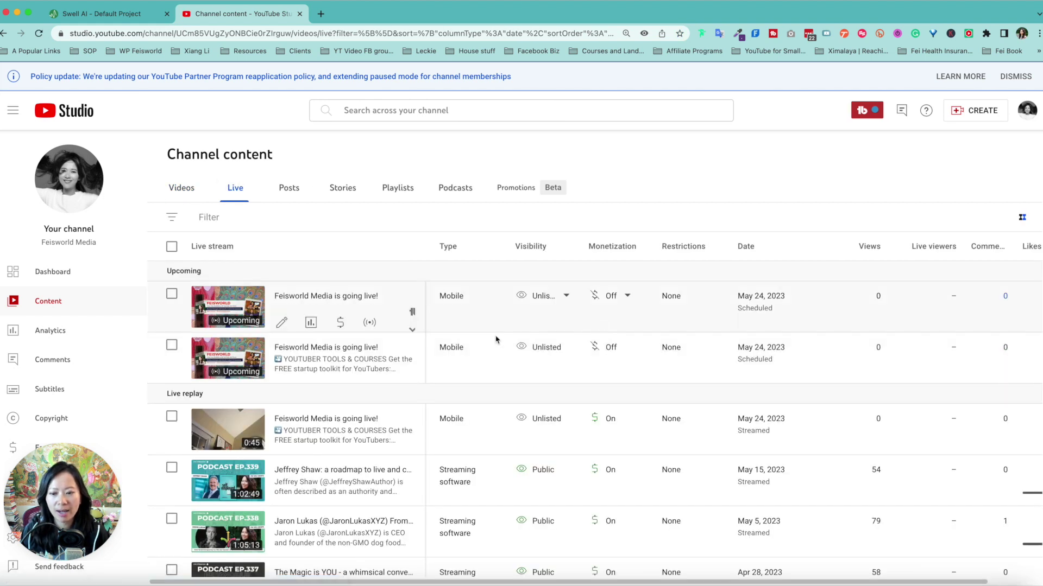
pyautogui.scroll(-2, 496, 340)
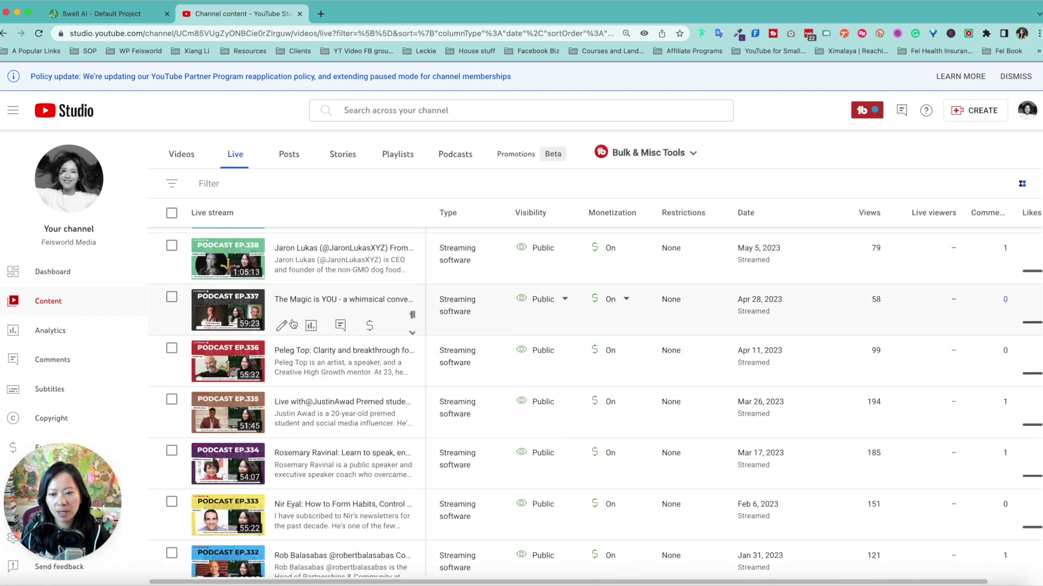
pyautogui.scroll(3, 206, 440)
pyautogui.click(237, 427)
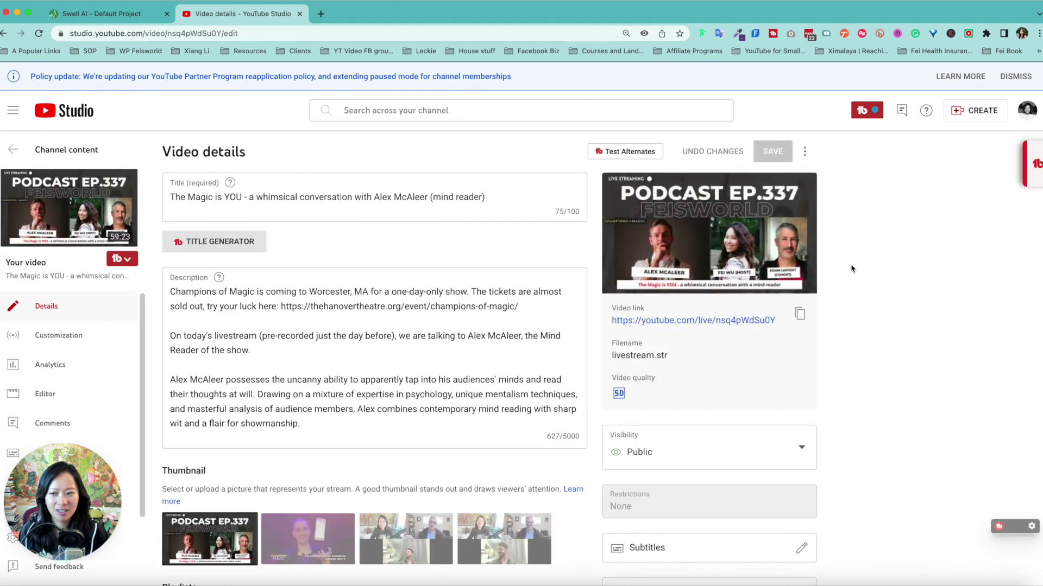
pyautogui.click(796, 314)
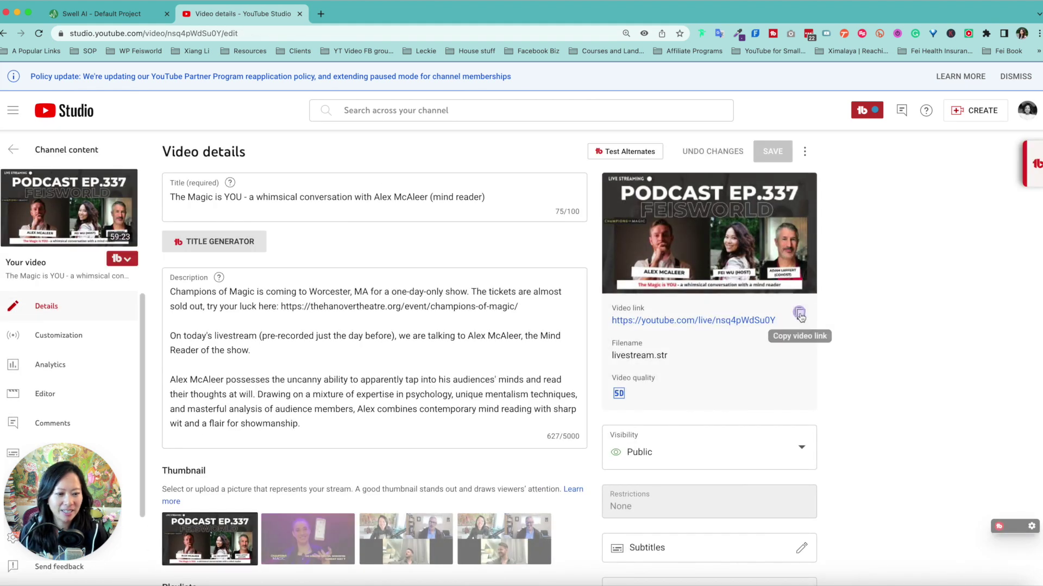
# Step: Paste the EP.337 link into Swell AI's Video Url field and create the YouTube video import
pyautogui.click(103, 13)
pyautogui.write('https://youtube.com/live/nsq4pWdSu0Y')
pyautogui.click(646, 367)
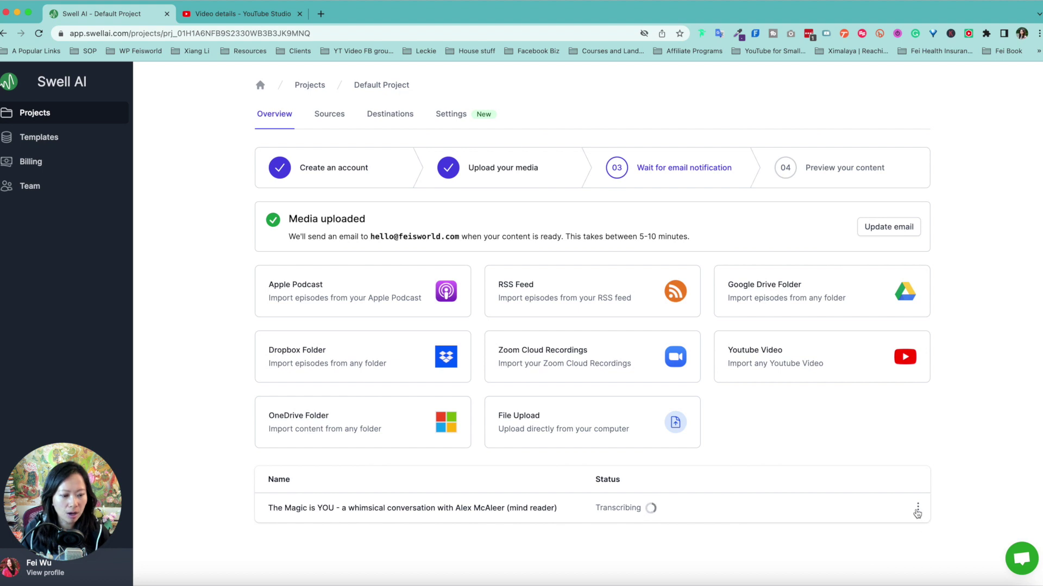
# Step: Check the transcribing episode's options menu, then dismiss it without cancelling
pyautogui.click(918, 511)
pyautogui.click(996, 478)
pyautogui.moveTo(632, 517)
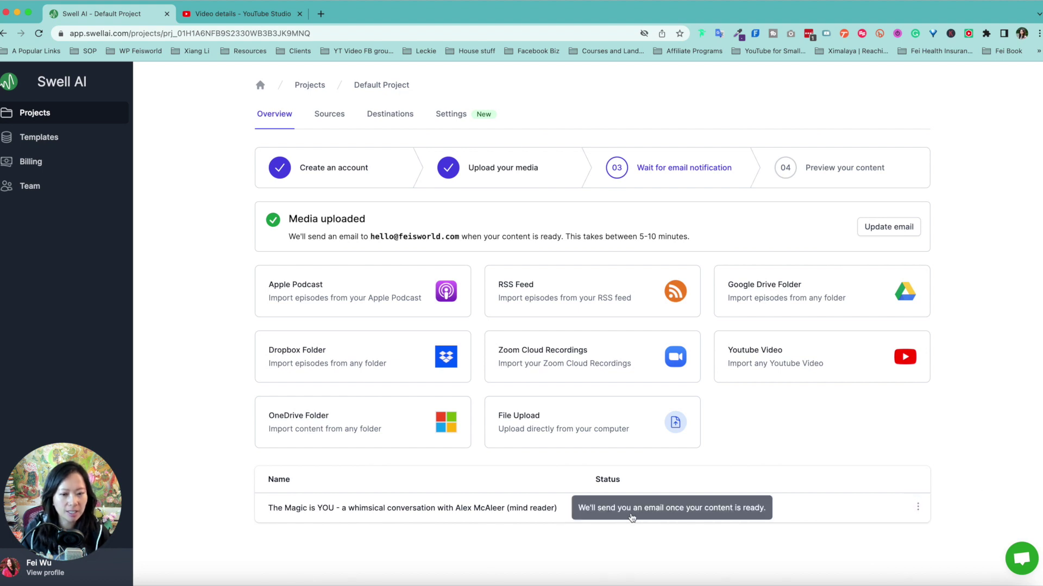
pyautogui.moveTo(663, 520)
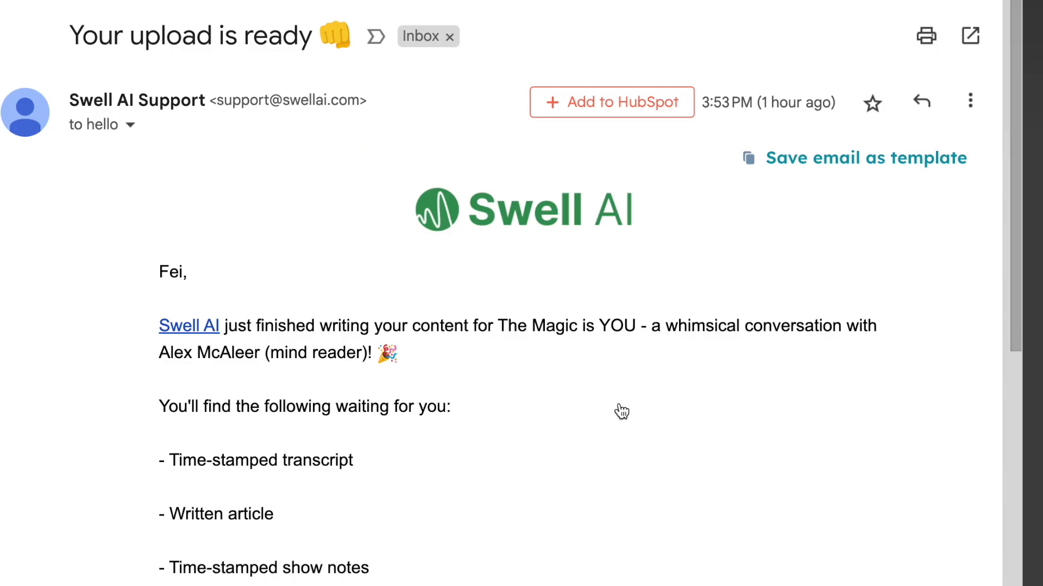
pyautogui.scroll(-3, 619, 412)
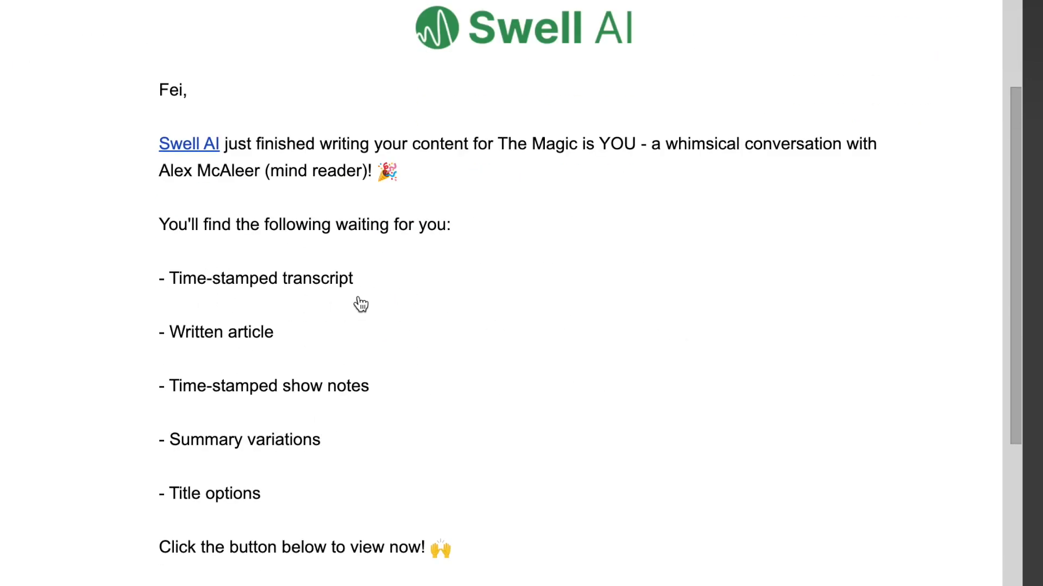
pyautogui.scroll(-2, 278, 354)
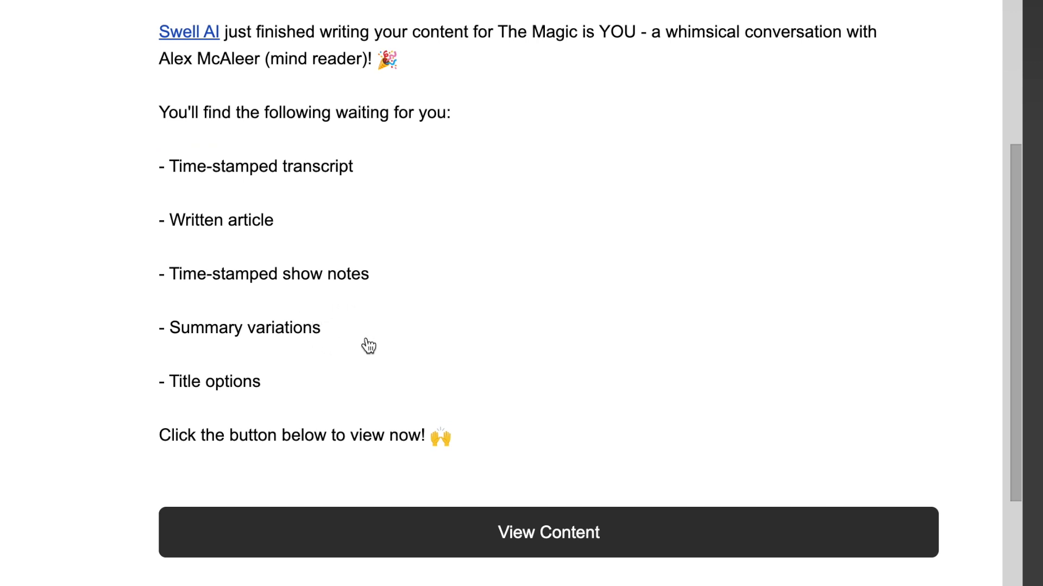
pyautogui.scroll(-5, 424, 391)
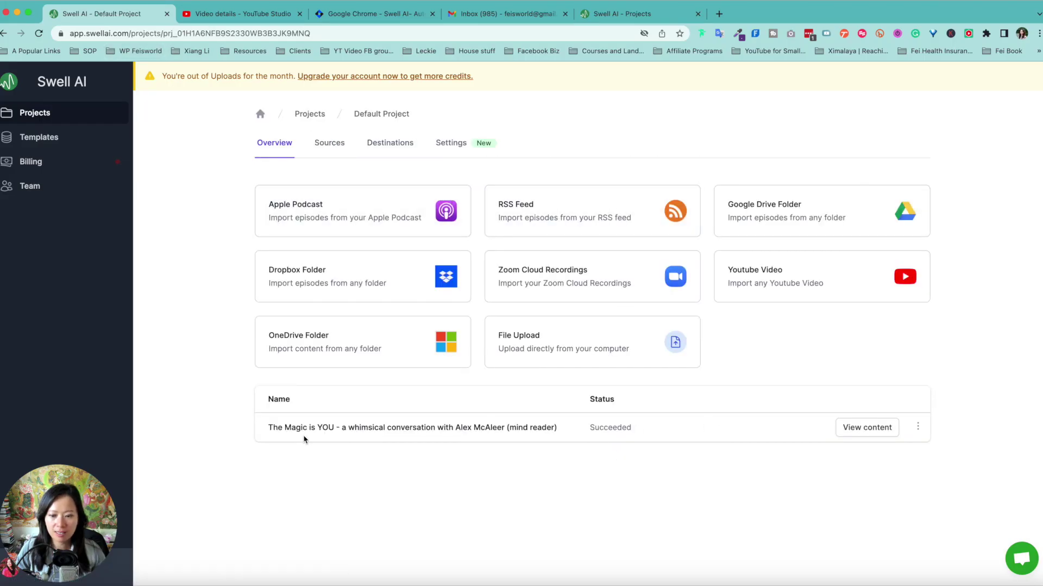
# Step: Open The Magic is YOU episode's transcript, check the SPEAKER_00/SPEAKER_01 labels, and scroll back to the top
pyautogui.click(851, 434)
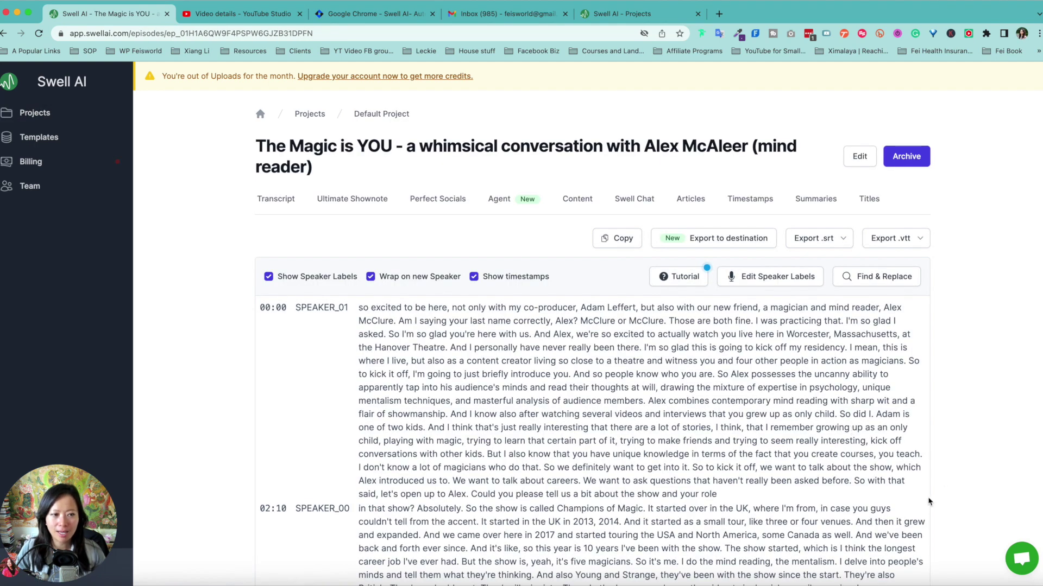
pyautogui.scroll(-2, 920, 441)
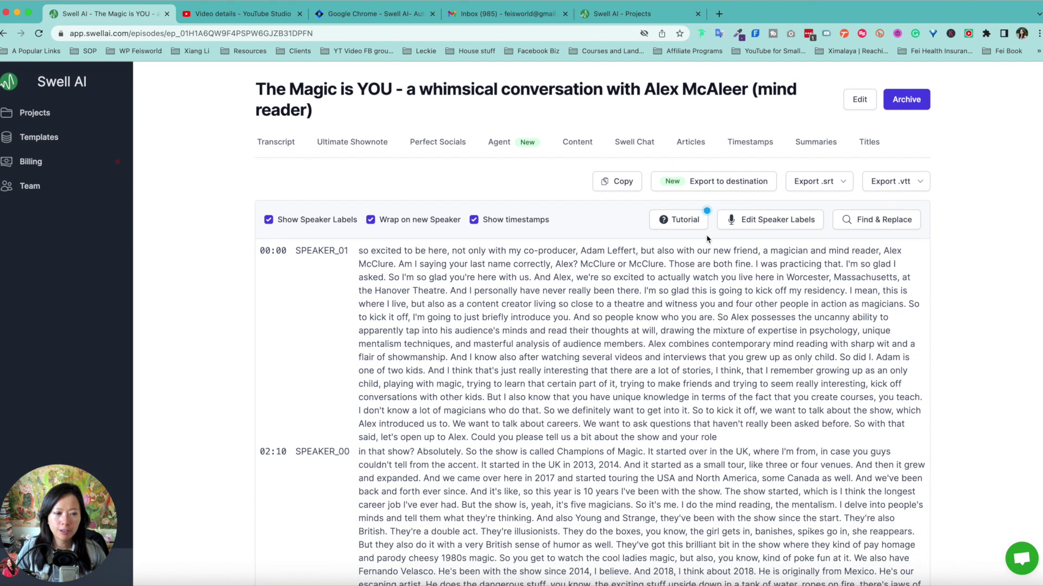
pyautogui.scroll(-1, 708, 239)
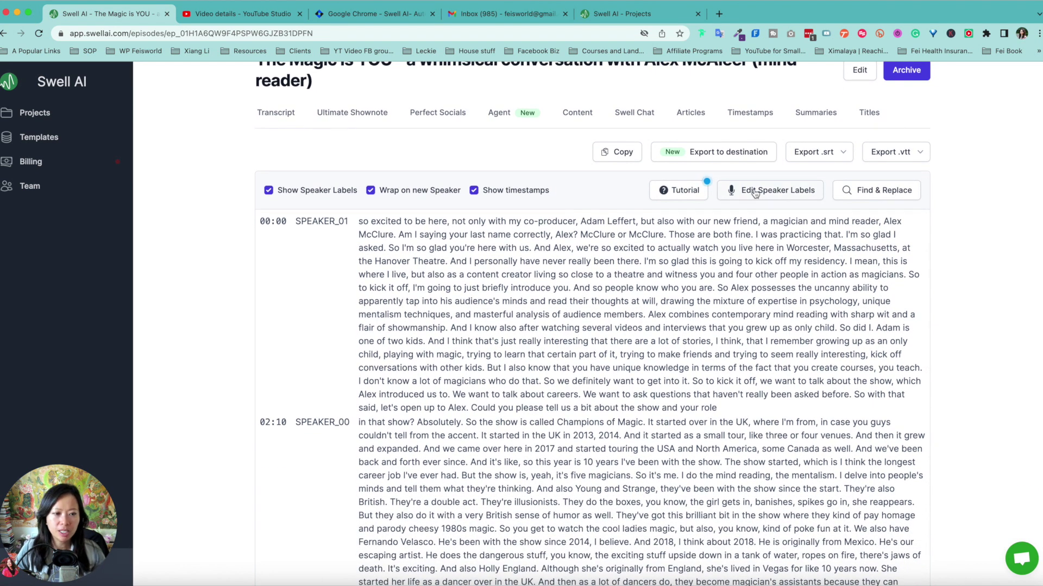
pyautogui.click(764, 192)
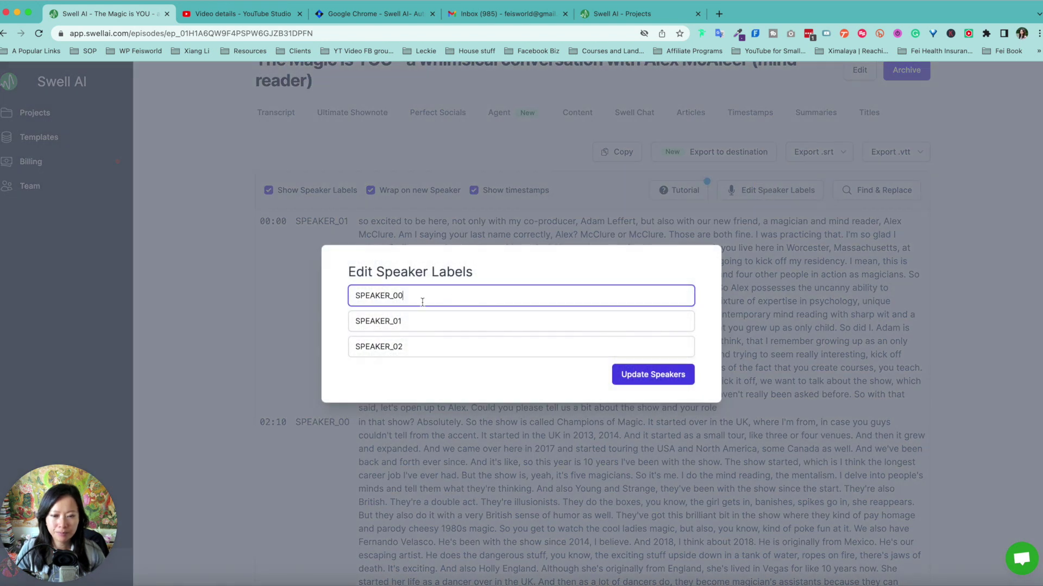
pyautogui.click(653, 375)
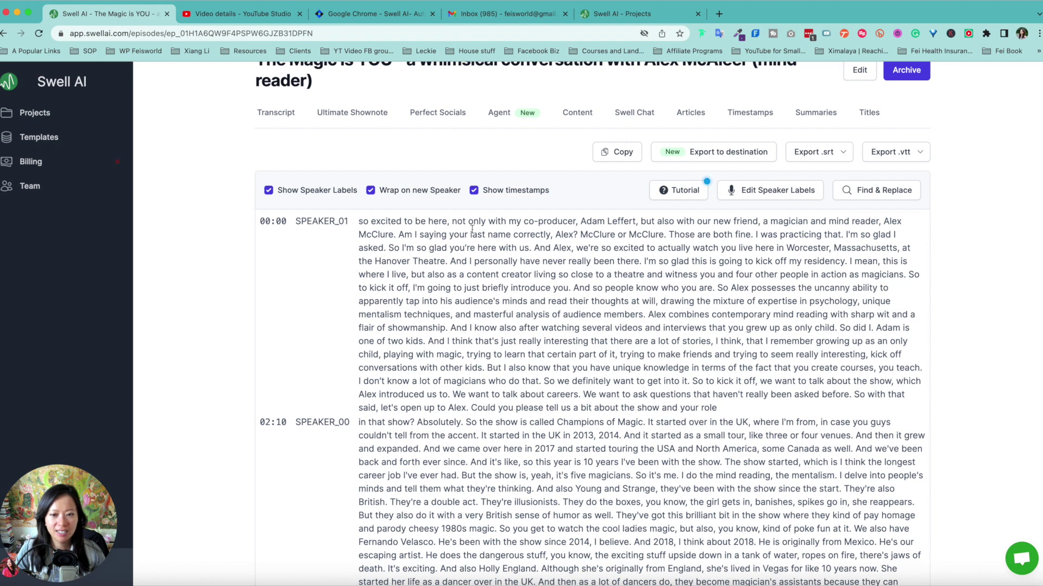
pyautogui.scroll(-5, 468, 230)
pyautogui.scroll(5, 606, 187)
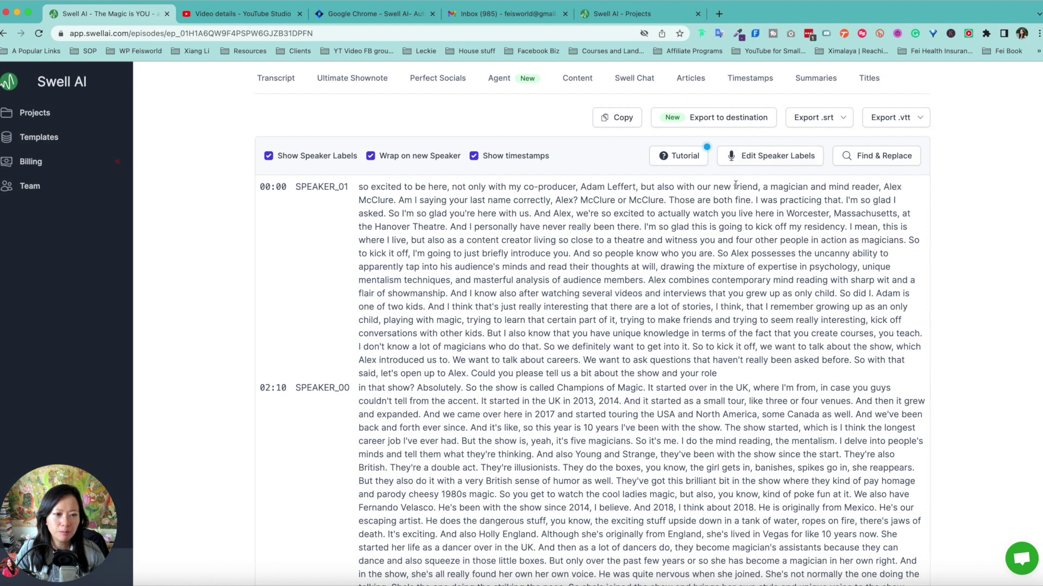
pyautogui.scroll(3, 449, 267)
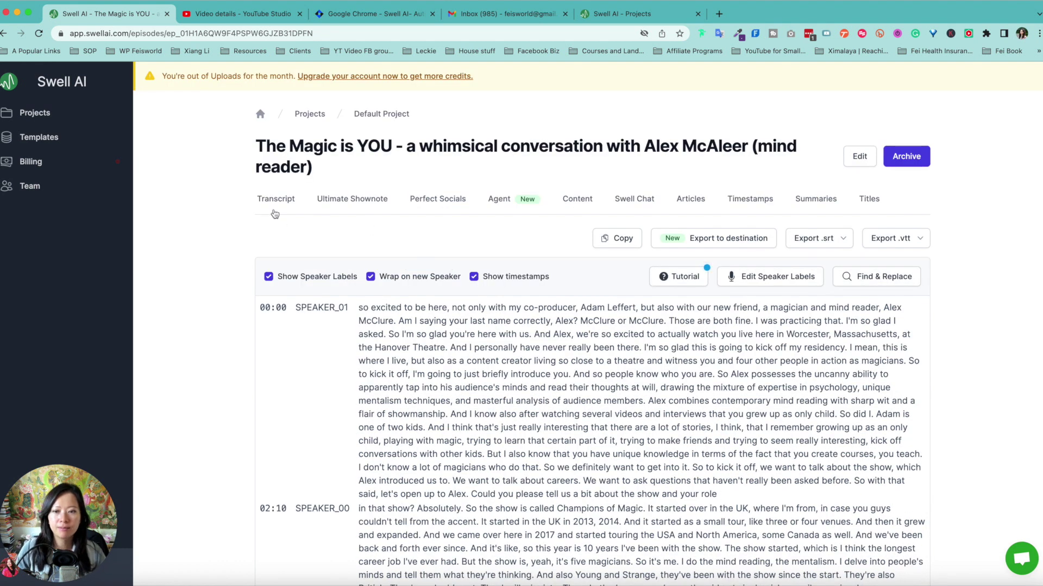
# Step: Switch to the Ultimate Shownote and browse its five title ideas and summaries
pyautogui.click(366, 201)
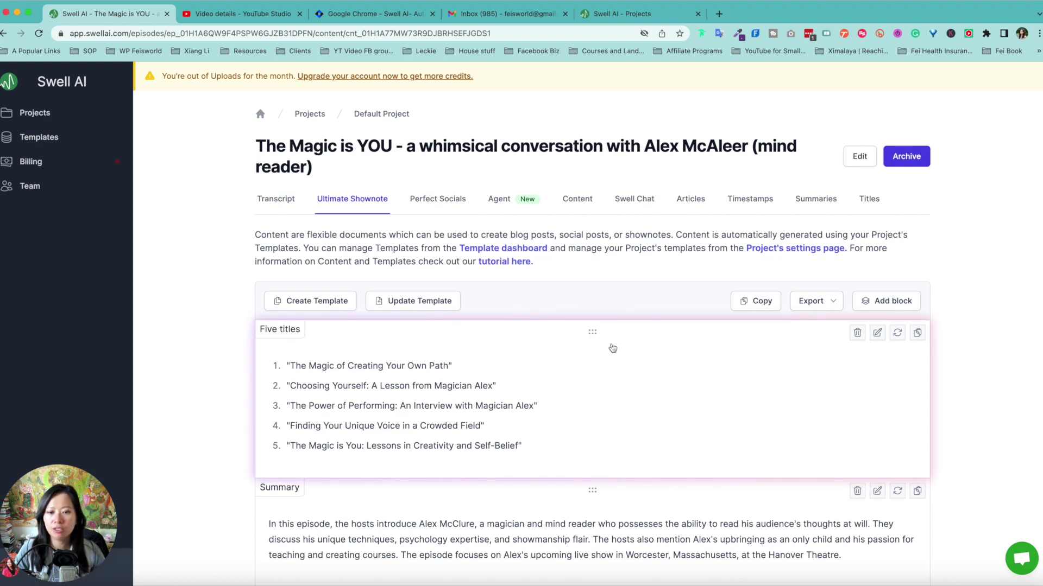
pyautogui.scroll(-2, 666, 333)
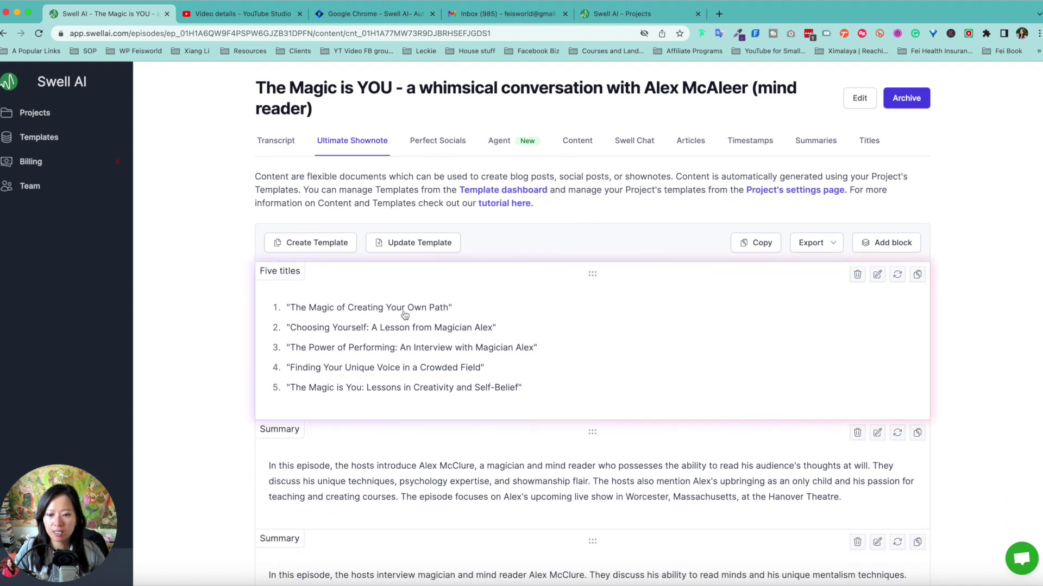
pyautogui.scroll(-5, 334, 391)
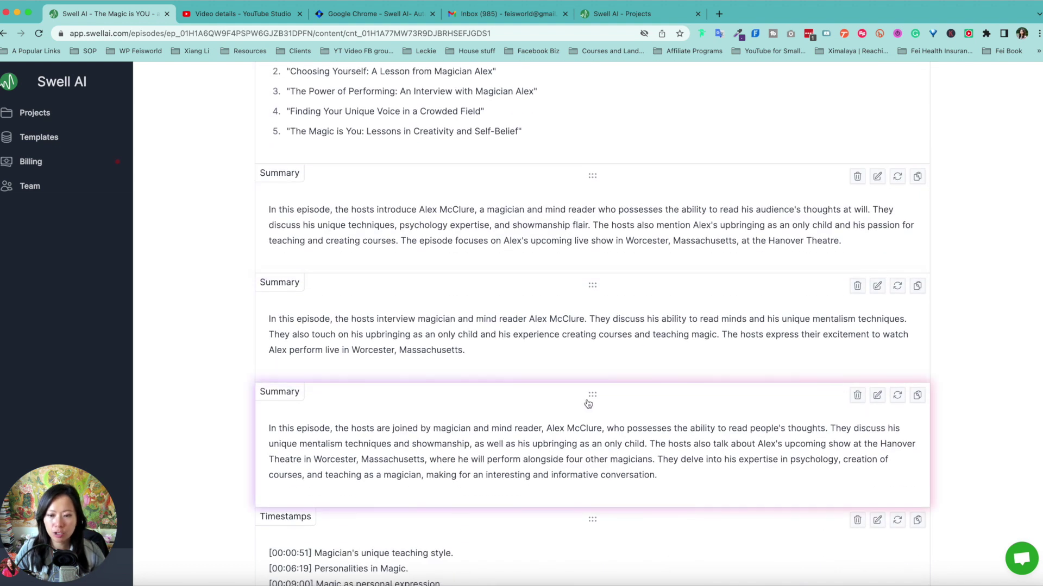
pyautogui.scroll(-5, 537, 449)
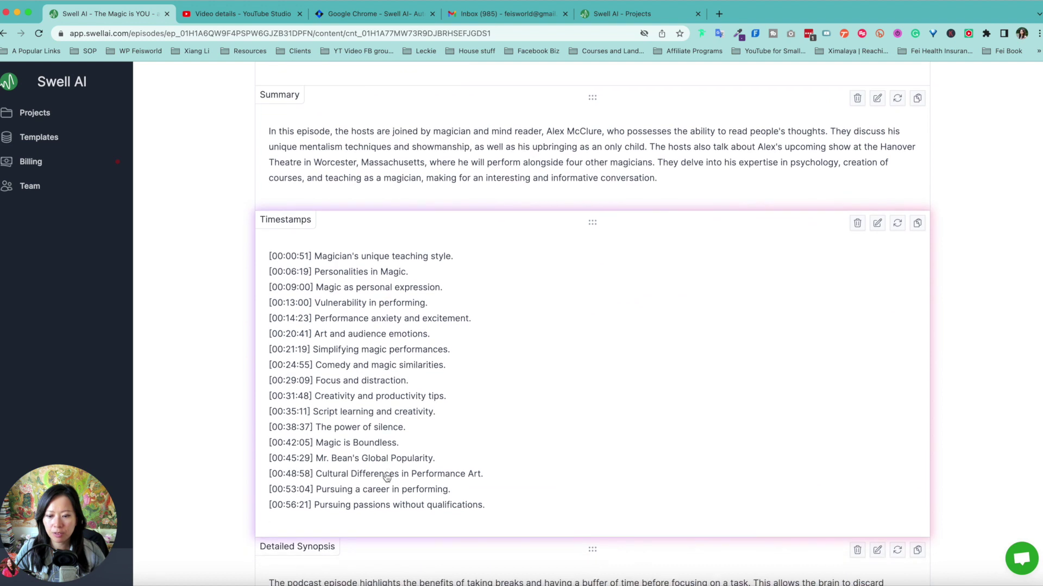
pyautogui.scroll(-4, 386, 478)
pyautogui.scroll(-1, 408, 459)
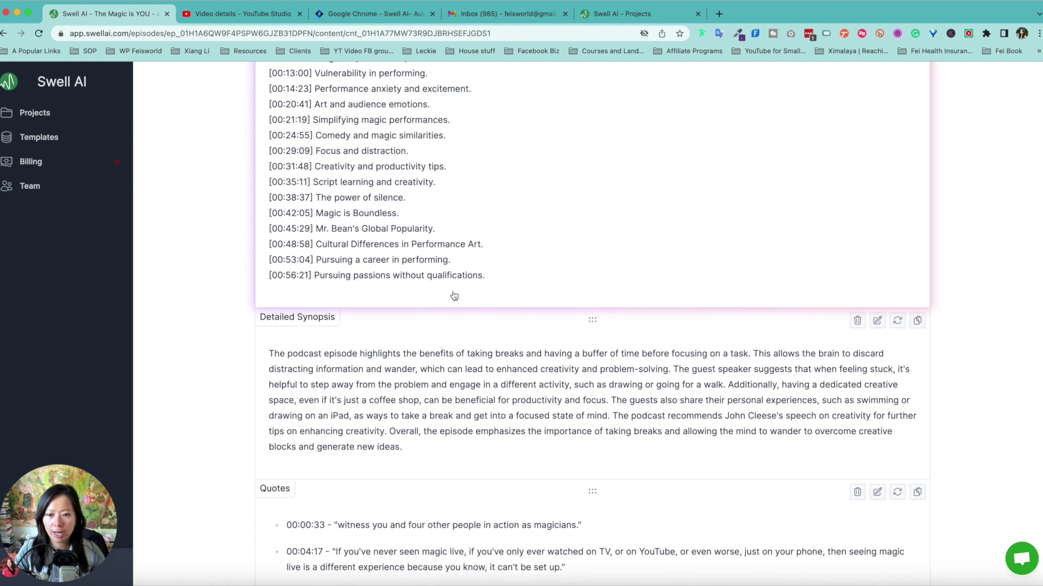
pyautogui.scroll(2, 455, 313)
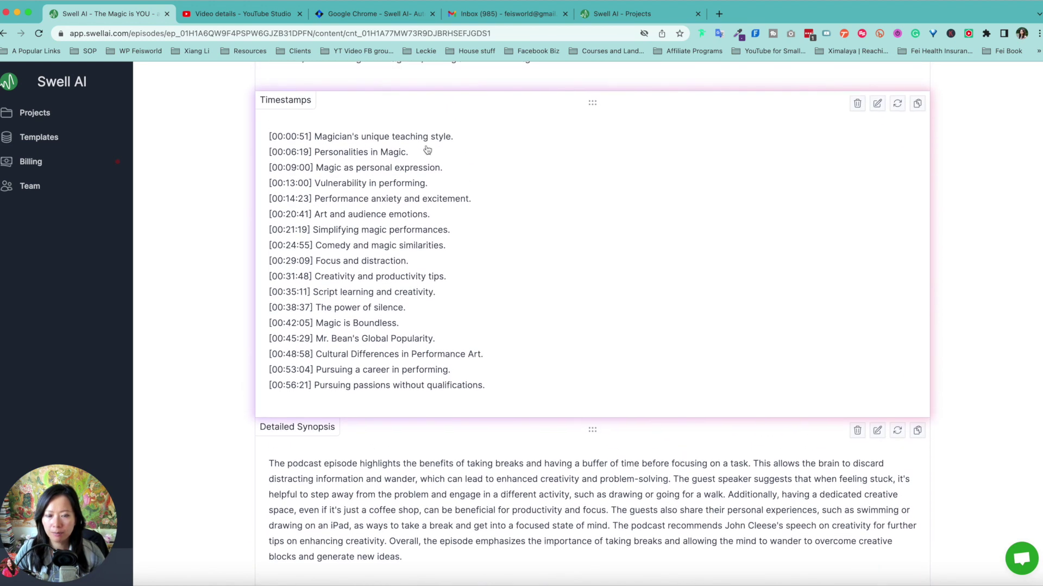
pyautogui.scroll(-1, 384, 271)
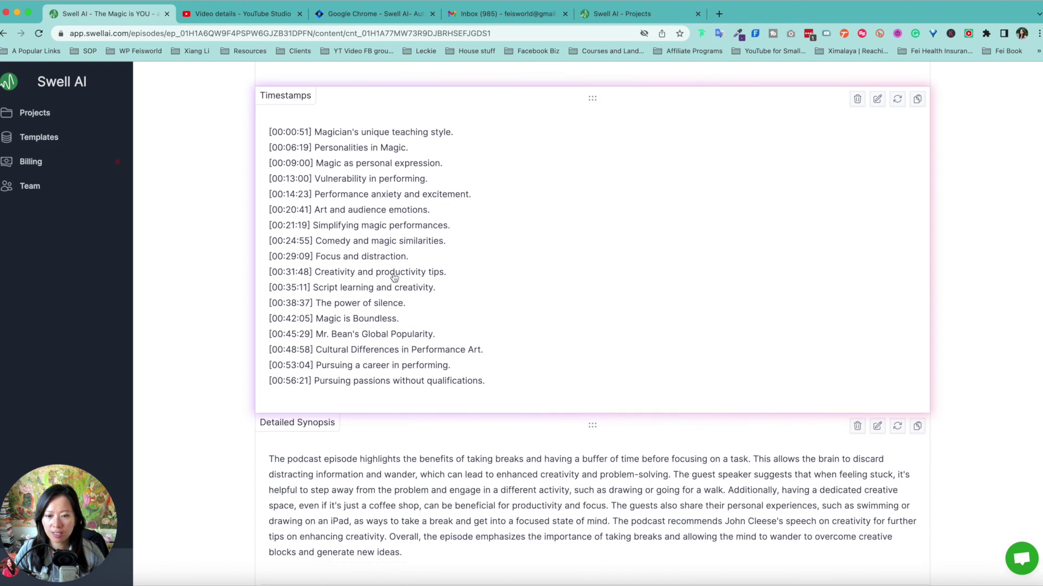
pyautogui.scroll(-1, 397, 278)
pyautogui.scroll(-5, 427, 261)
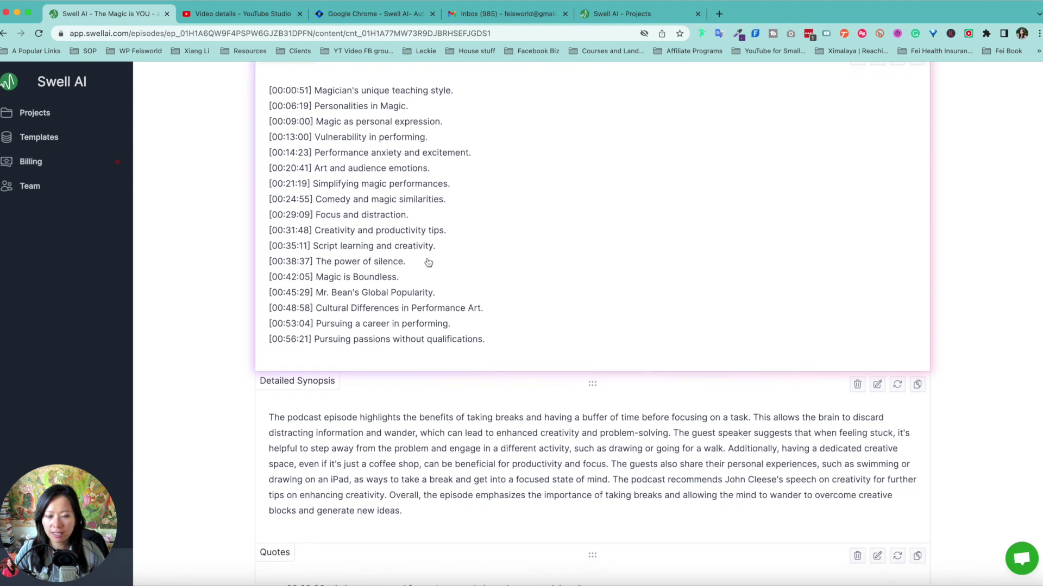
pyautogui.scroll(-2, 458, 241)
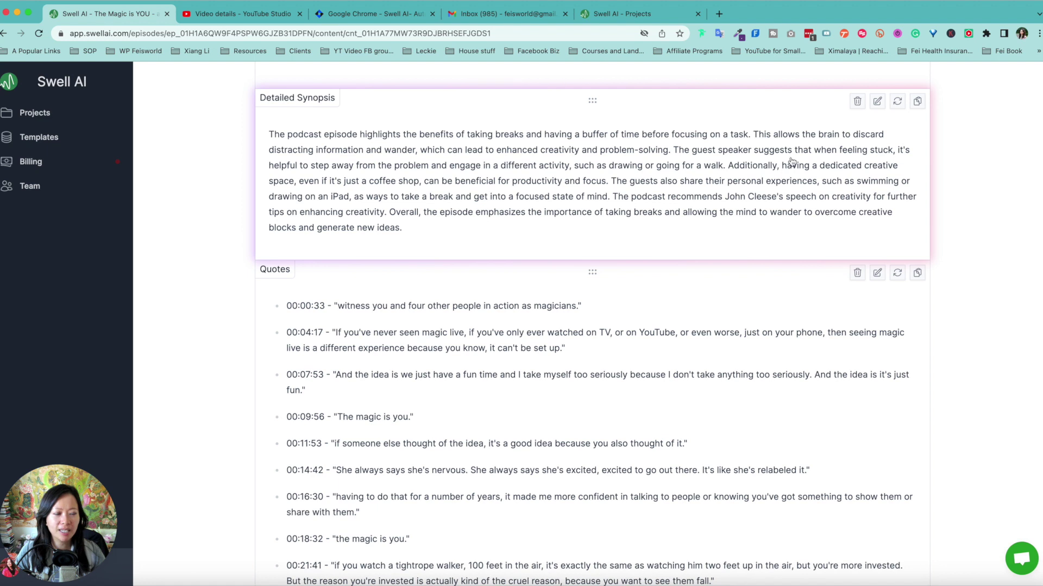
# Step: Continue through the chapters, synopsis, quotes and keywords, then scroll back up
pyautogui.scroll(-1, 860, 160)
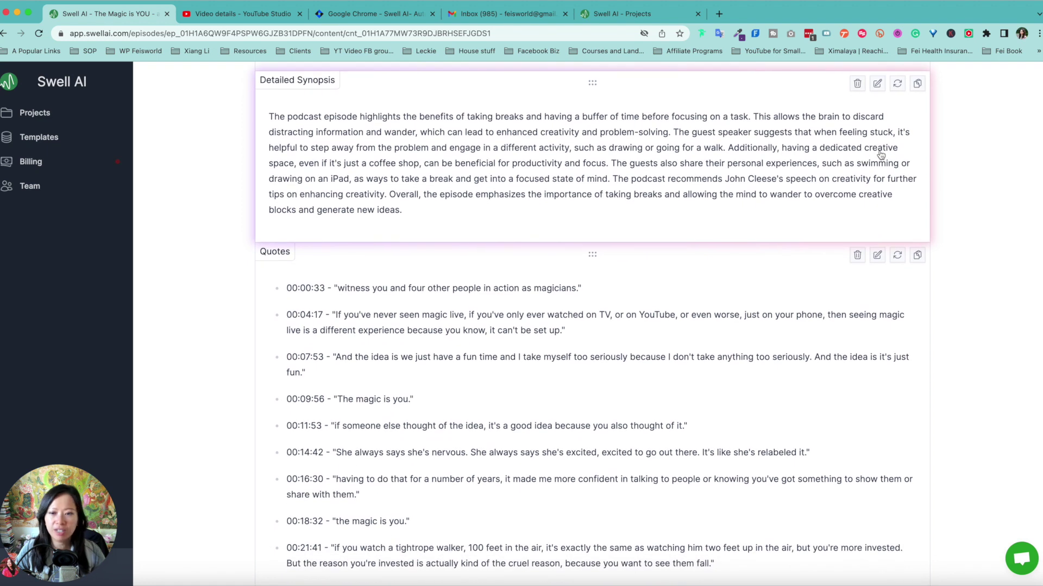
pyautogui.scroll(-1, 348, 181)
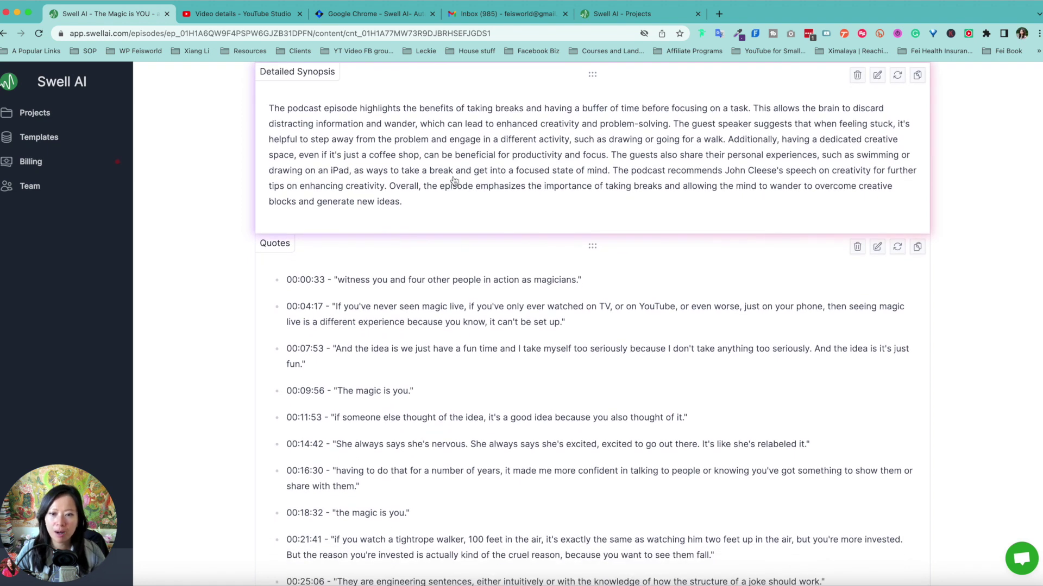
pyautogui.scroll(-5, 503, 250)
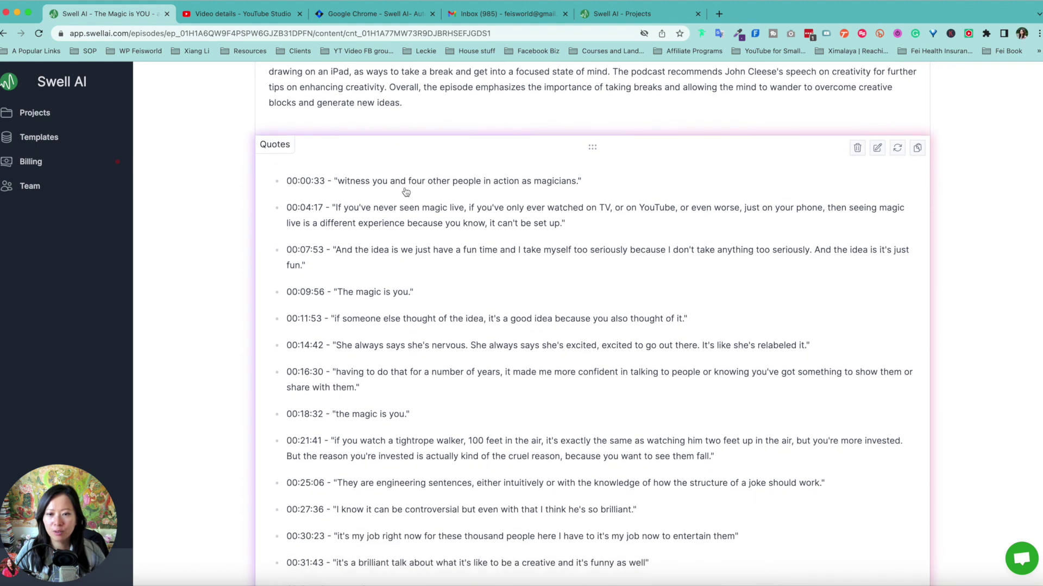
pyautogui.scroll(1, 431, 150)
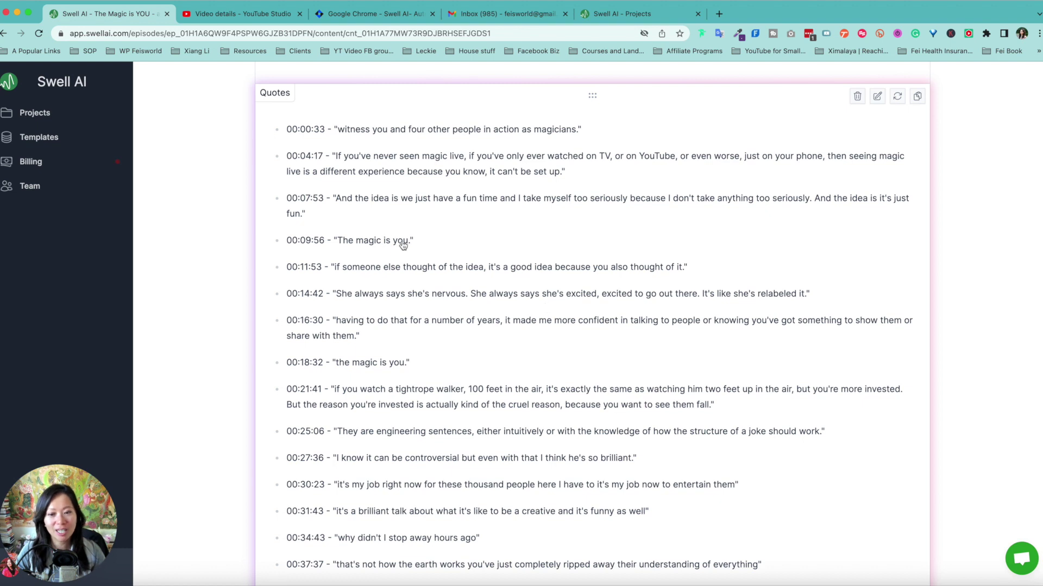
pyautogui.scroll(-5, 524, 427)
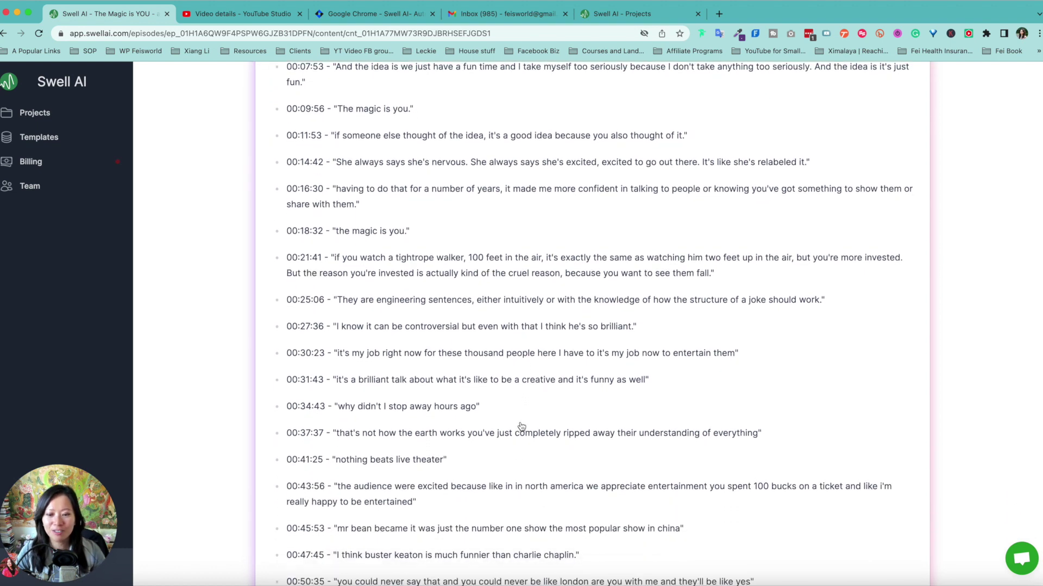
pyautogui.scroll(-12, 522, 426)
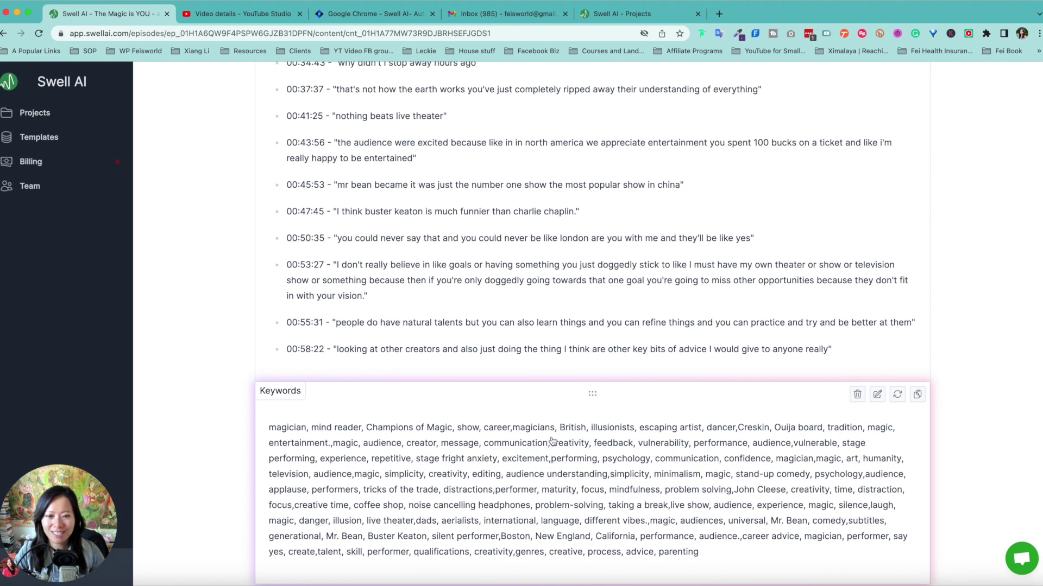
pyautogui.scroll(10, 553, 440)
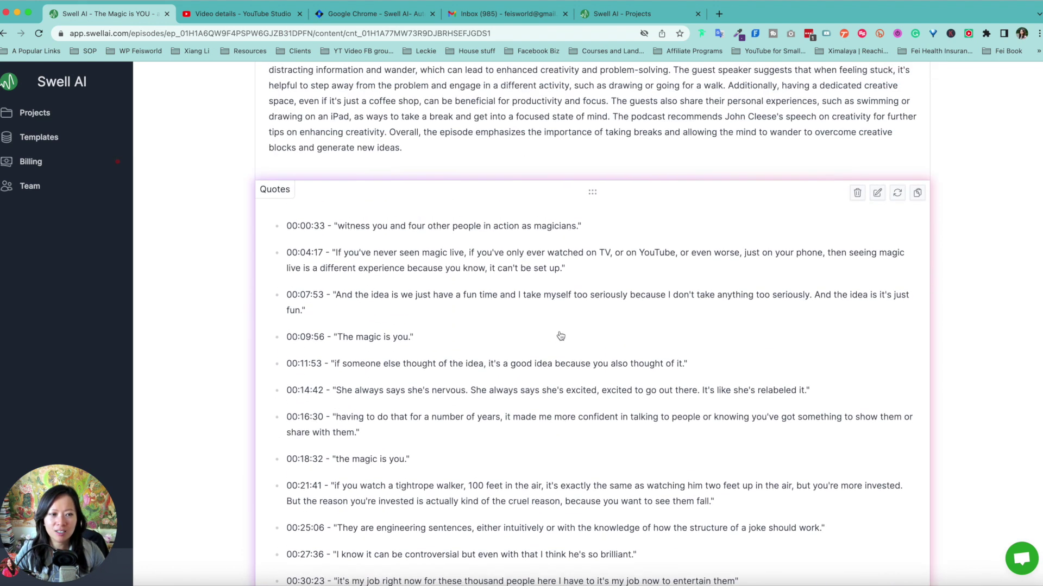
pyautogui.scroll(5, 561, 337)
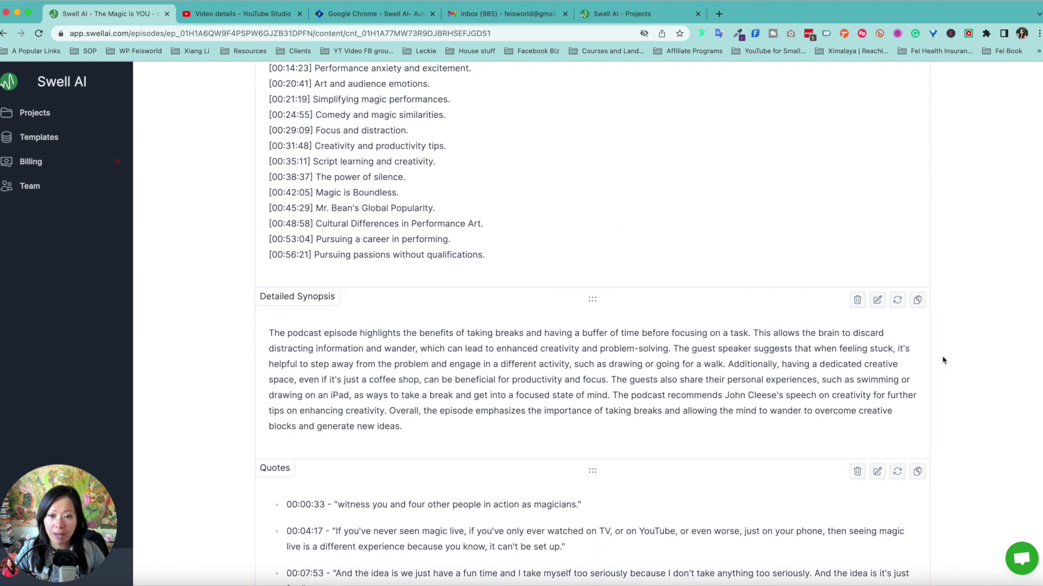
pyautogui.scroll(15, 947, 359)
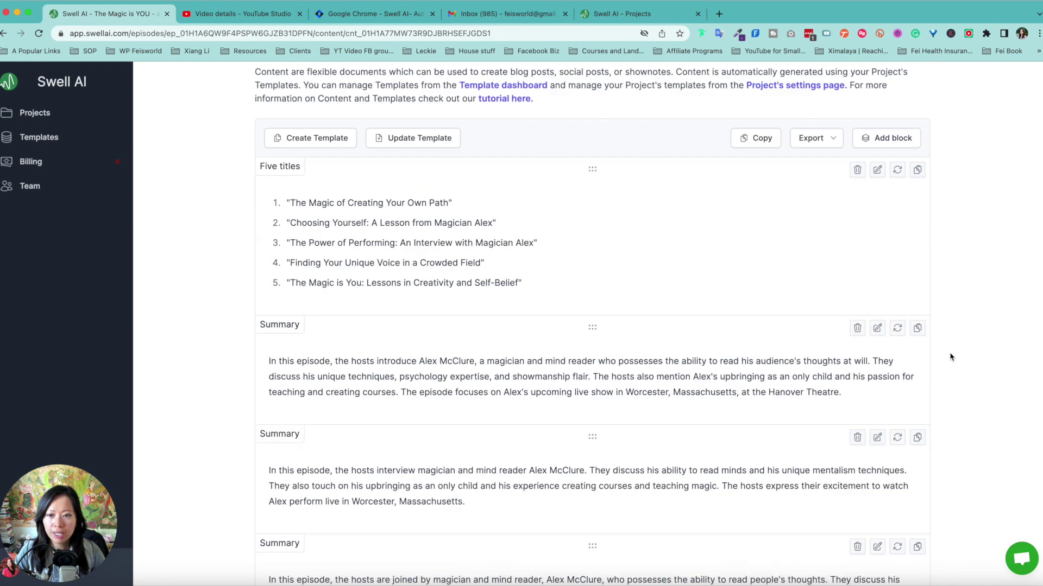
pyautogui.scroll(3, 950, 356)
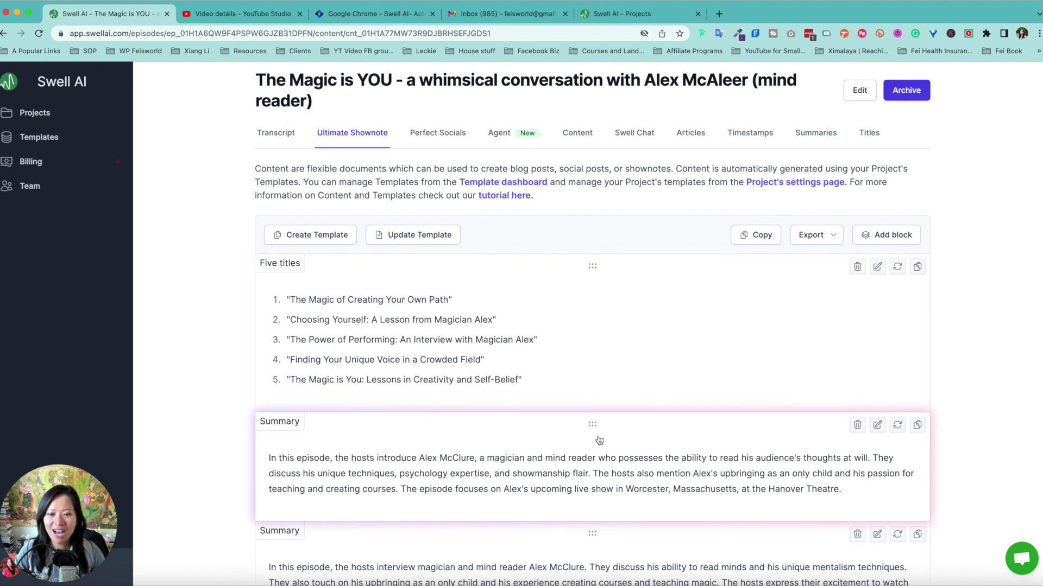
pyautogui.scroll(-1, 699, 373)
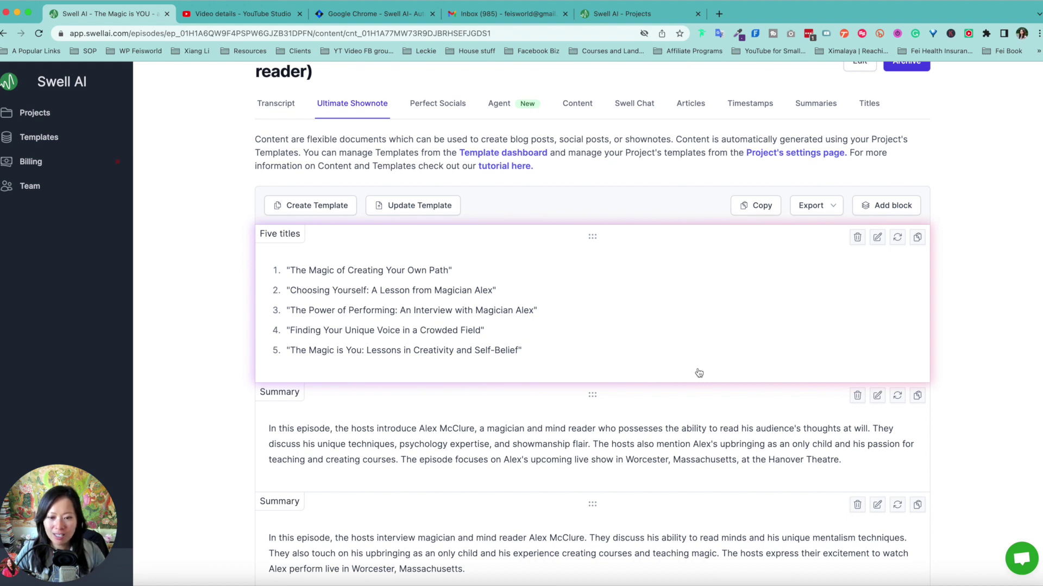
pyautogui.scroll(-1, 360, 365)
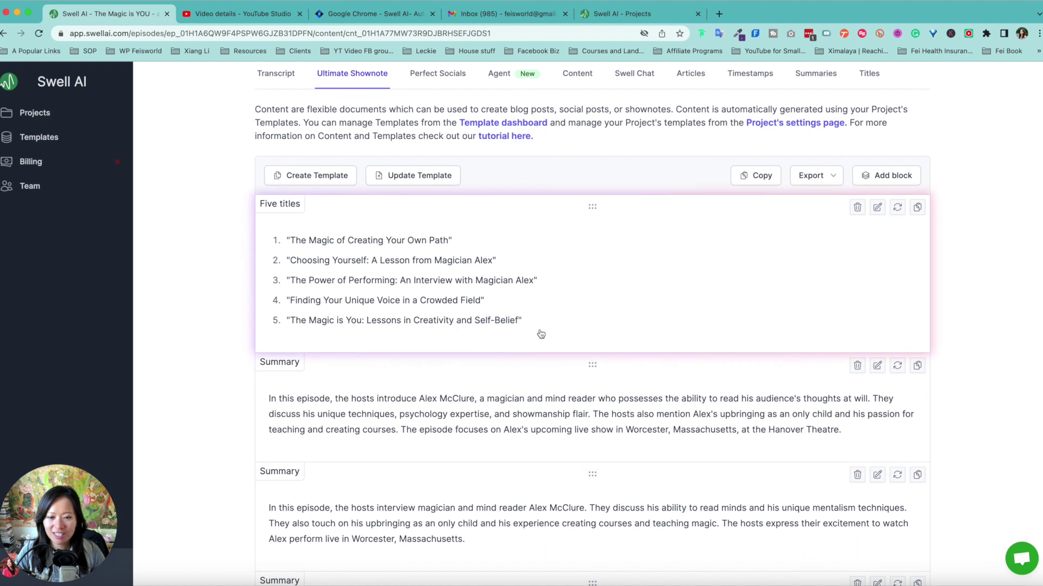
pyautogui.scroll(1, 630, 334)
pyautogui.scroll(1, 637, 338)
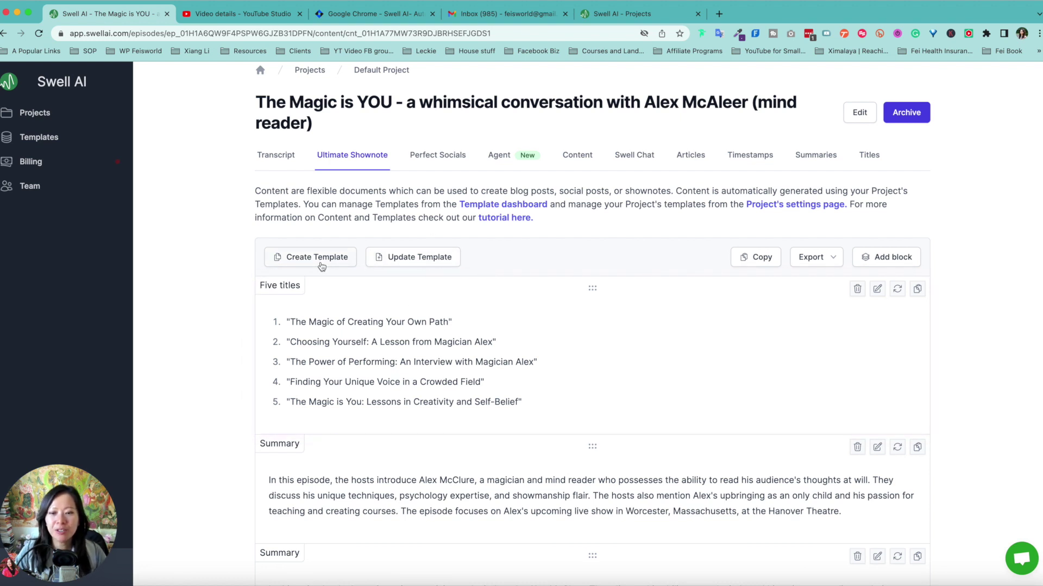
pyautogui.click(414, 156)
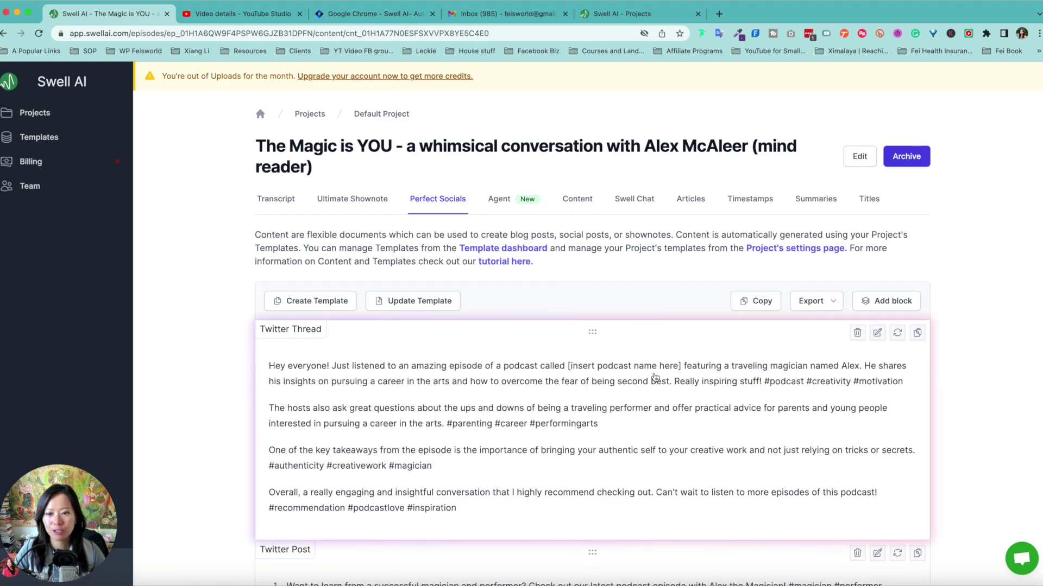
pyautogui.scroll(-2, 655, 377)
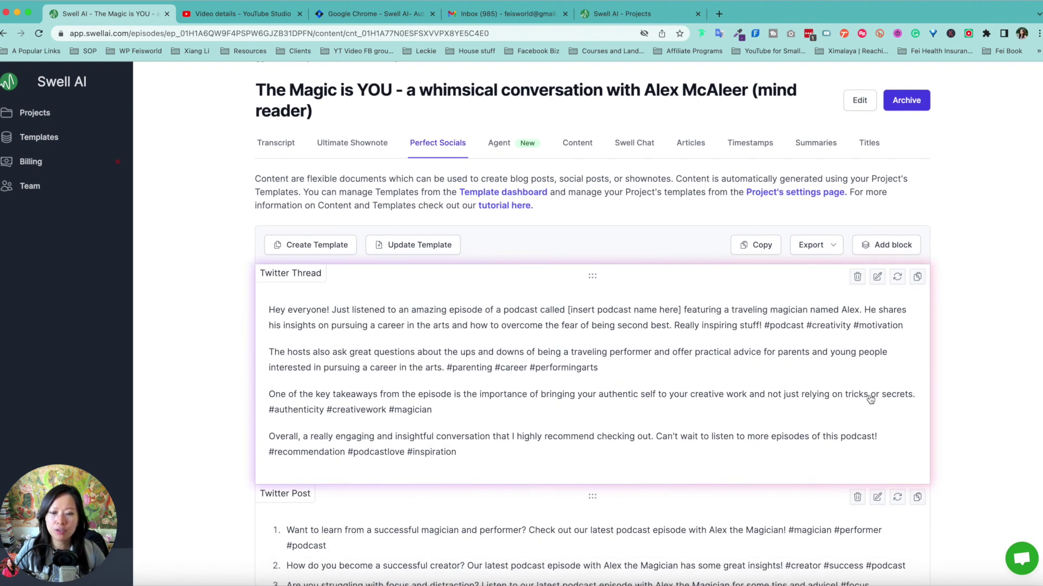
pyautogui.scroll(-5, 870, 399)
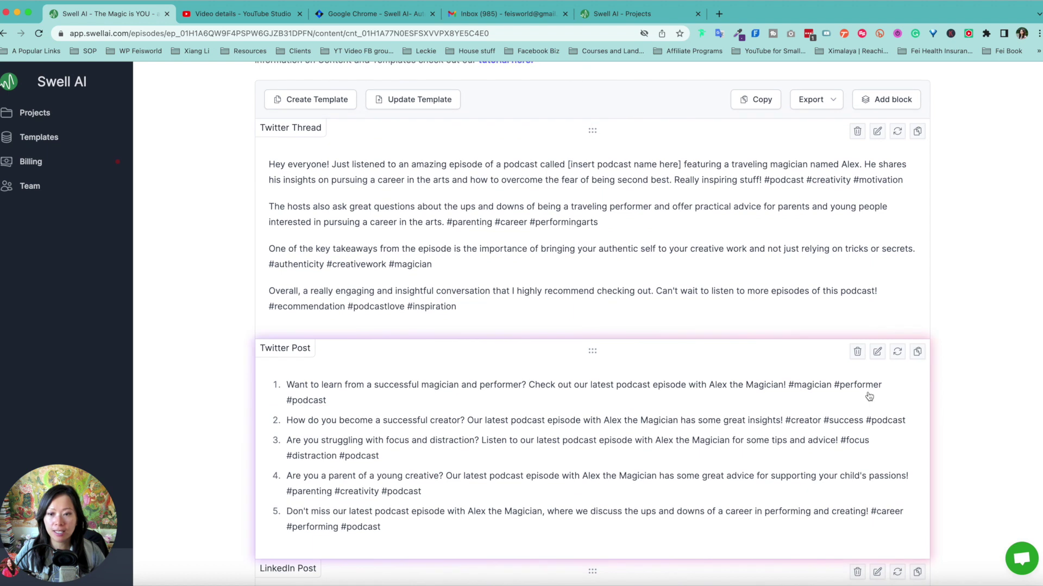
pyautogui.scroll(-8, 483, 410)
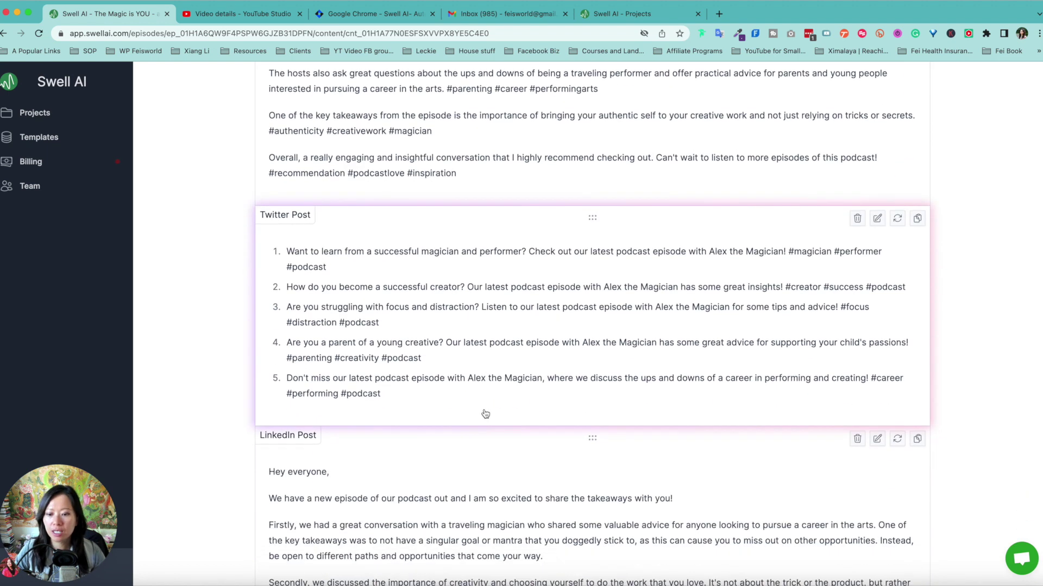
pyautogui.scroll(-3, 483, 410)
pyautogui.scroll(4, 317, 254)
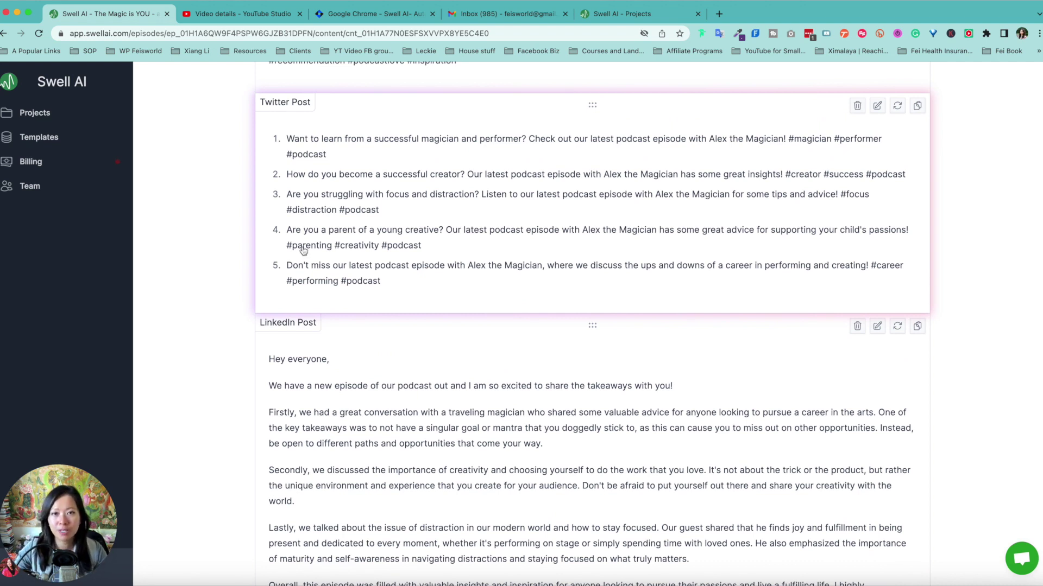
pyautogui.scroll(-5, 328, 217)
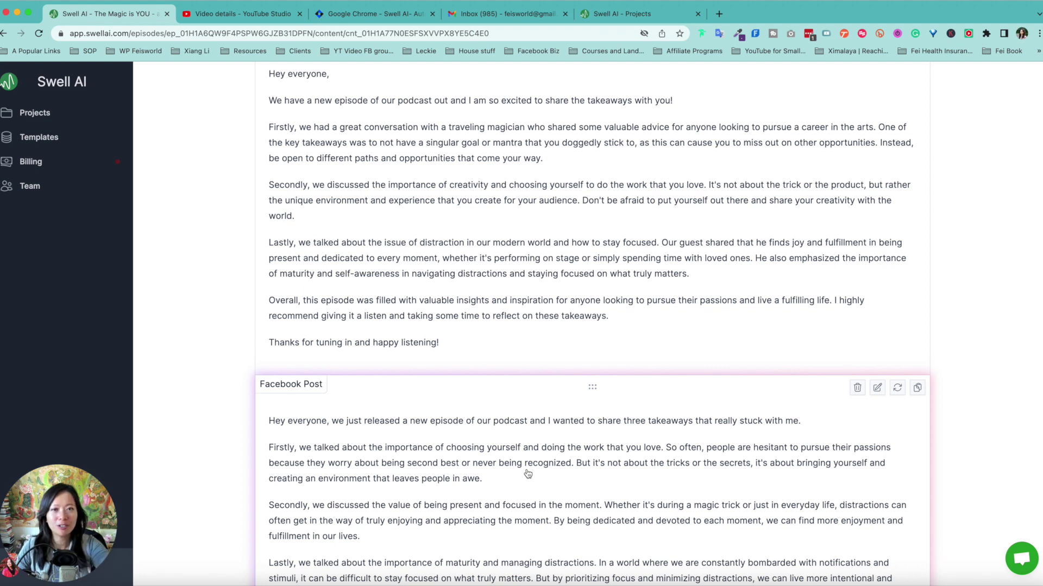
pyautogui.scroll(-1, 527, 473)
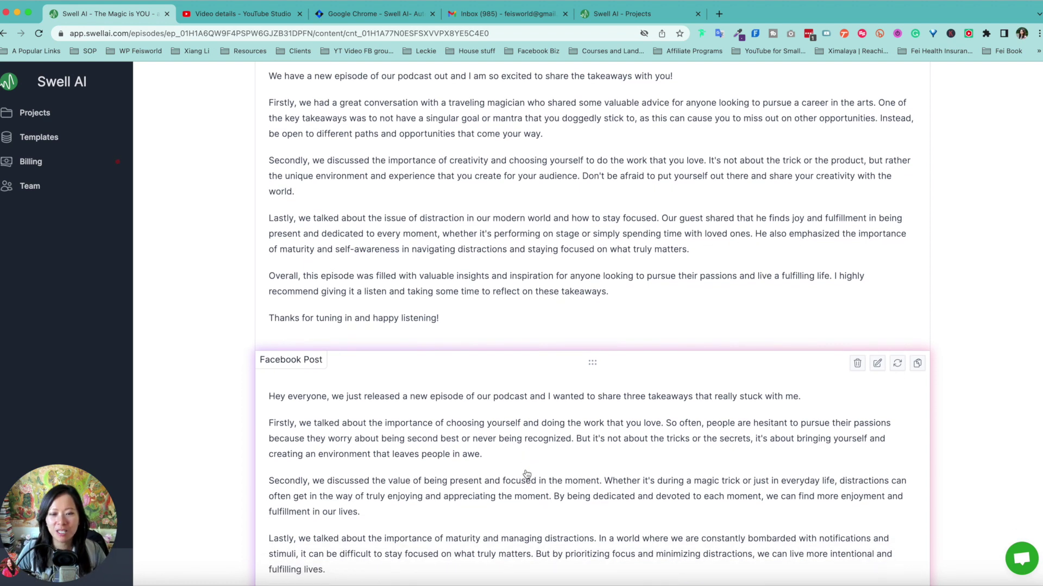
pyautogui.scroll(-3, 533, 476)
pyautogui.scroll(-1, 580, 456)
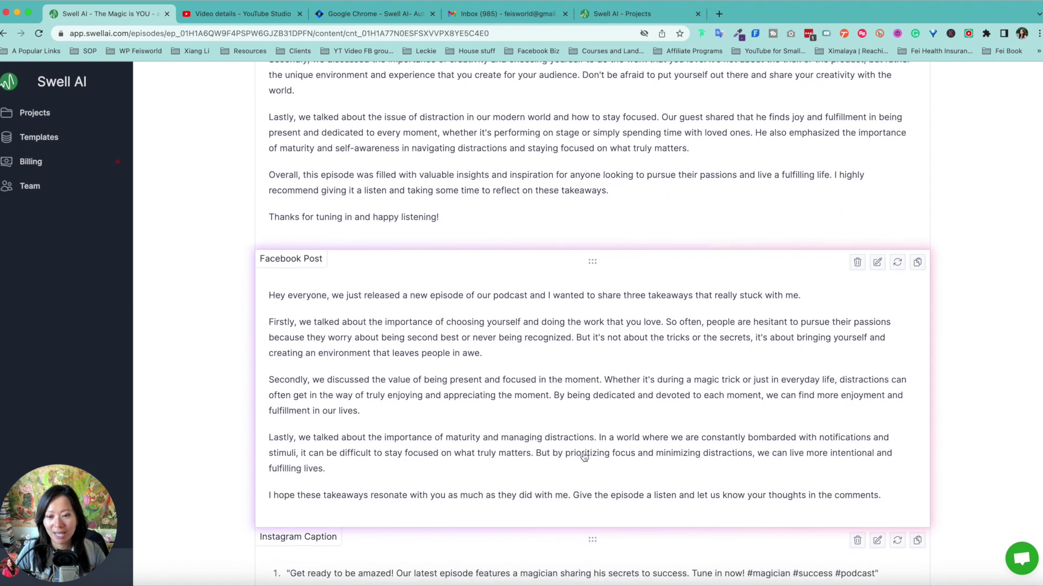
pyautogui.scroll(1, 426, 358)
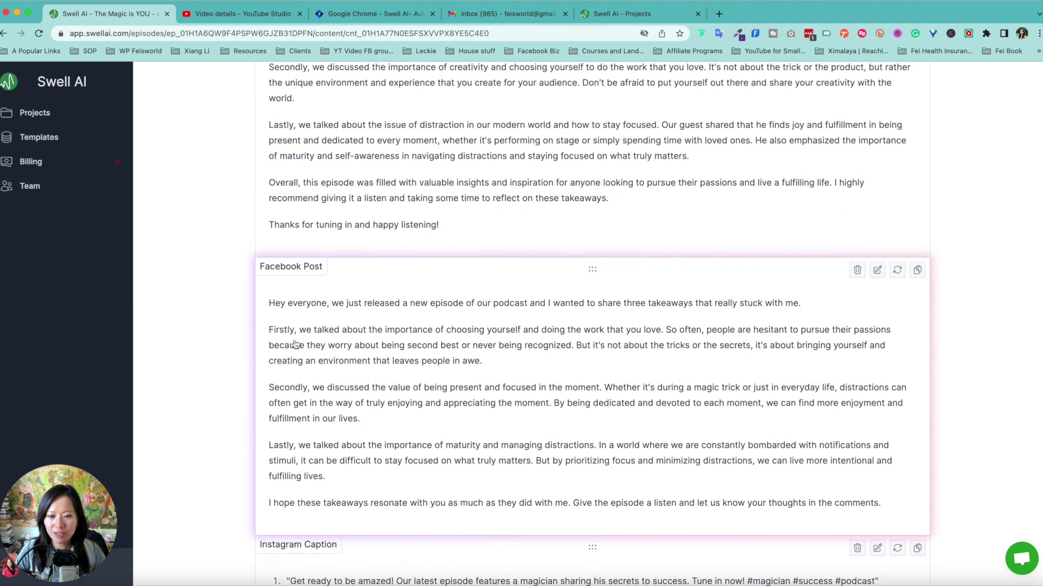
pyautogui.scroll(-1, 527, 365)
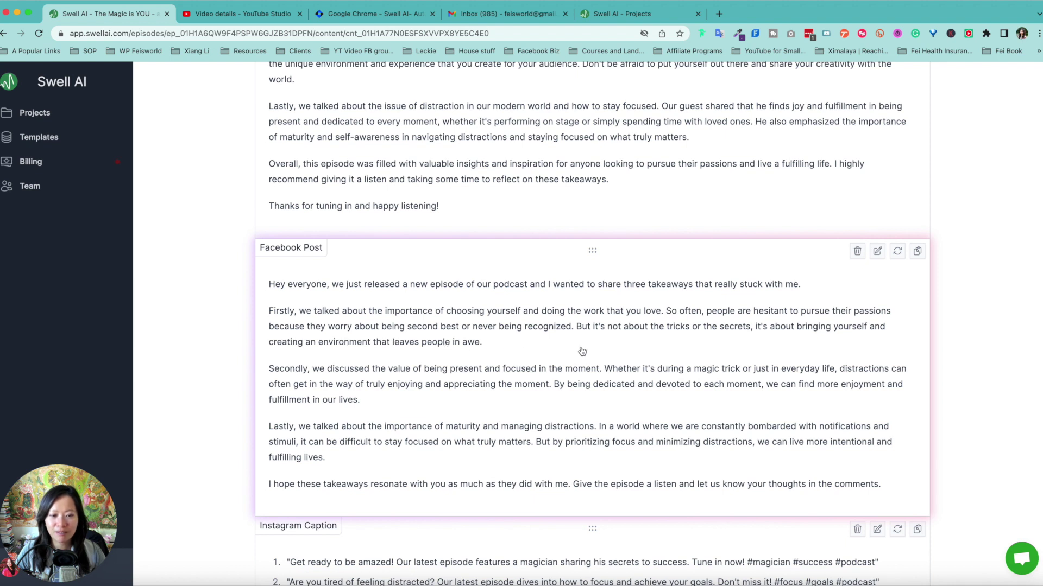
pyautogui.scroll(-2, 652, 358)
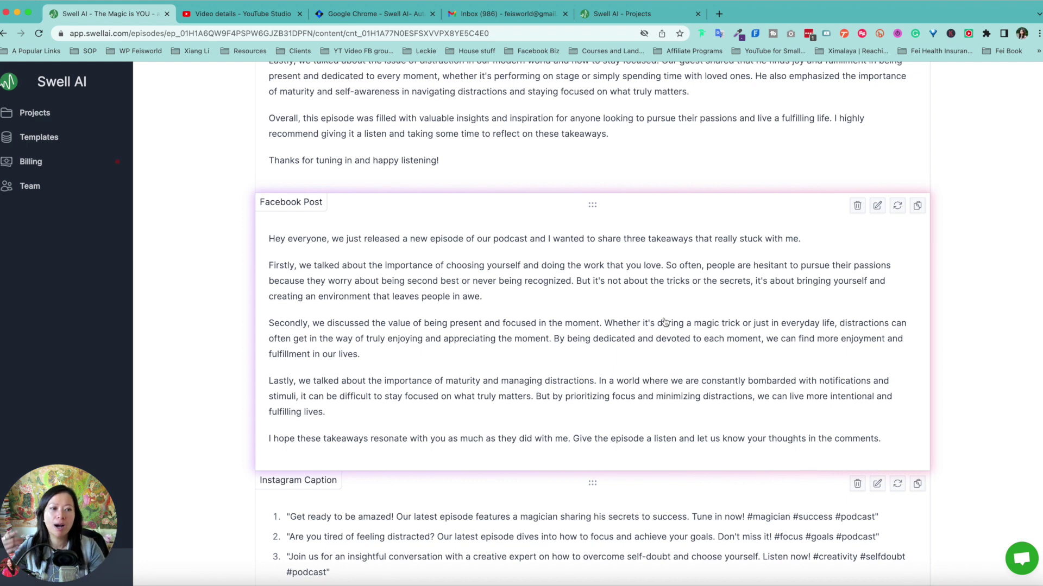
# Step: Open and close the Facebook Post's Edit this Block panel, then browse down the social posts
pyautogui.click(877, 205)
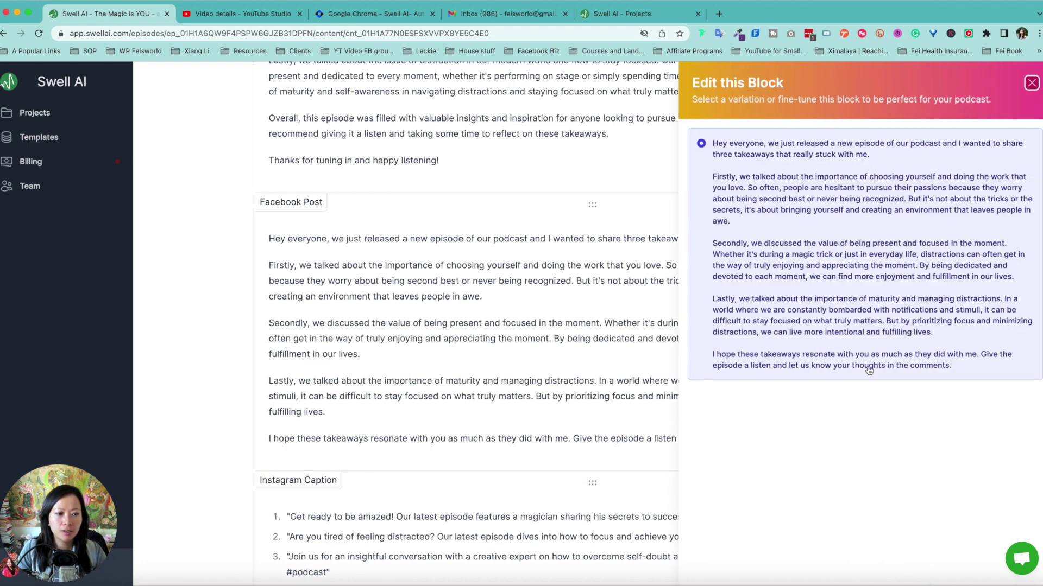
pyautogui.click(1032, 83)
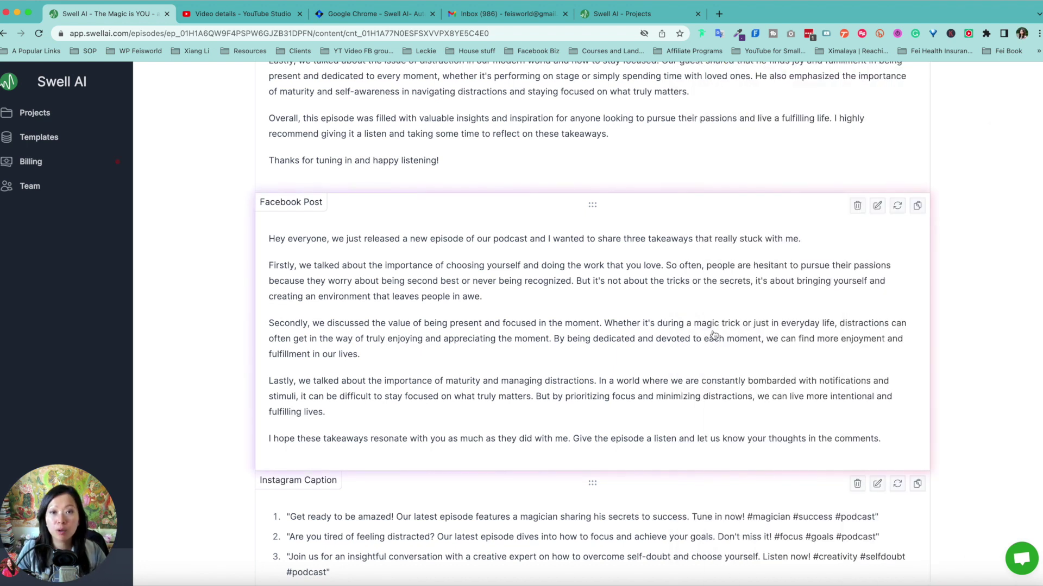
pyautogui.scroll(-5, 689, 353)
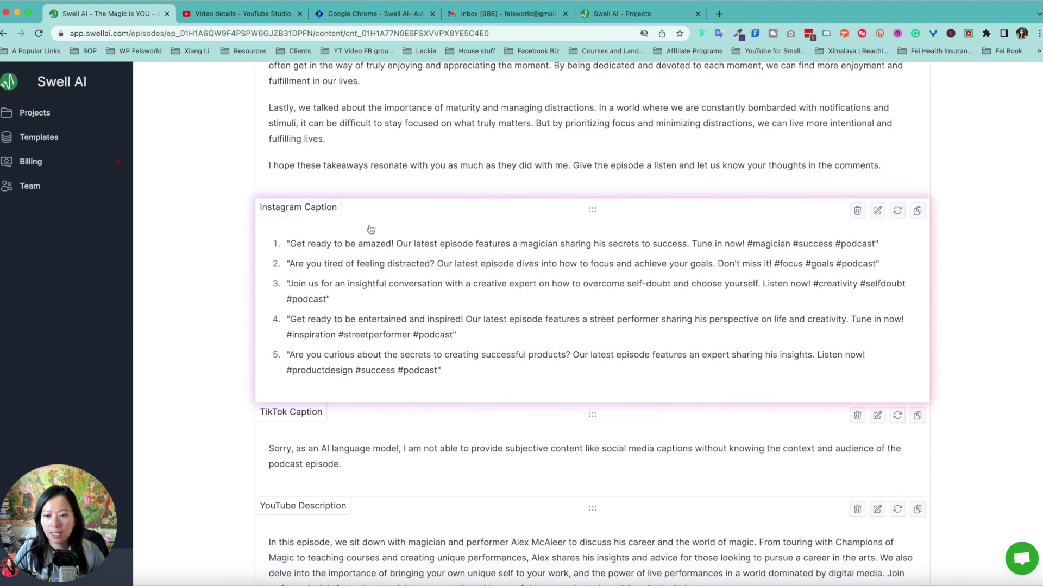
pyautogui.scroll(-1, 543, 261)
pyautogui.scroll(-1, 808, 332)
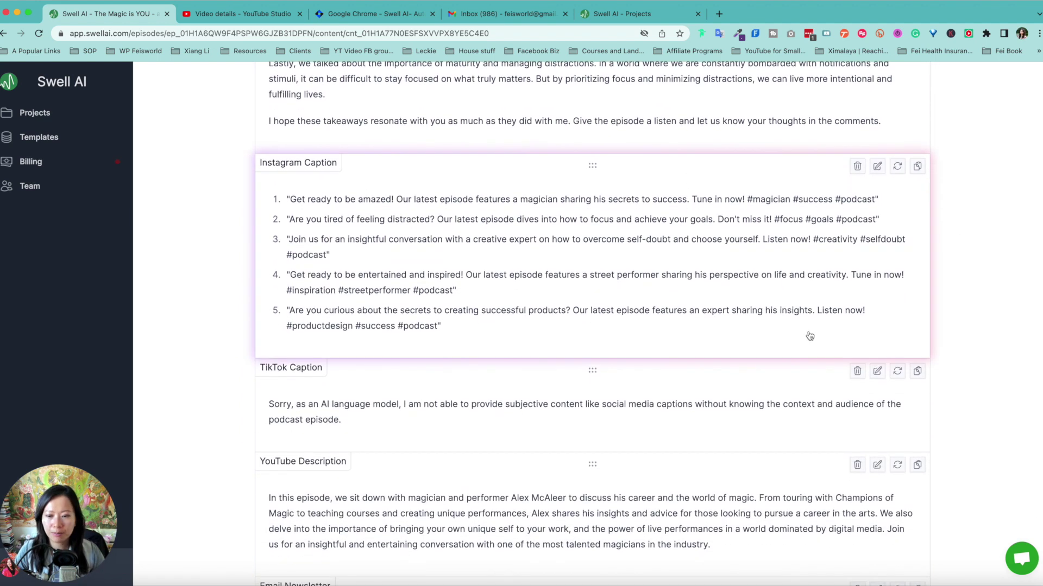
pyautogui.scroll(-2, 324, 308)
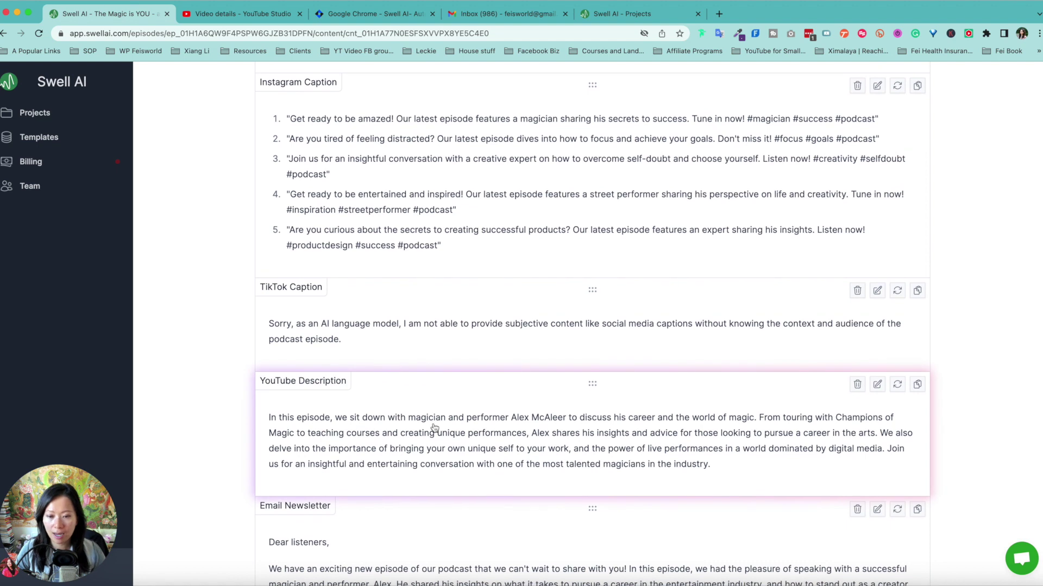
pyautogui.scroll(-1, 375, 374)
pyautogui.scroll(-1, 424, 325)
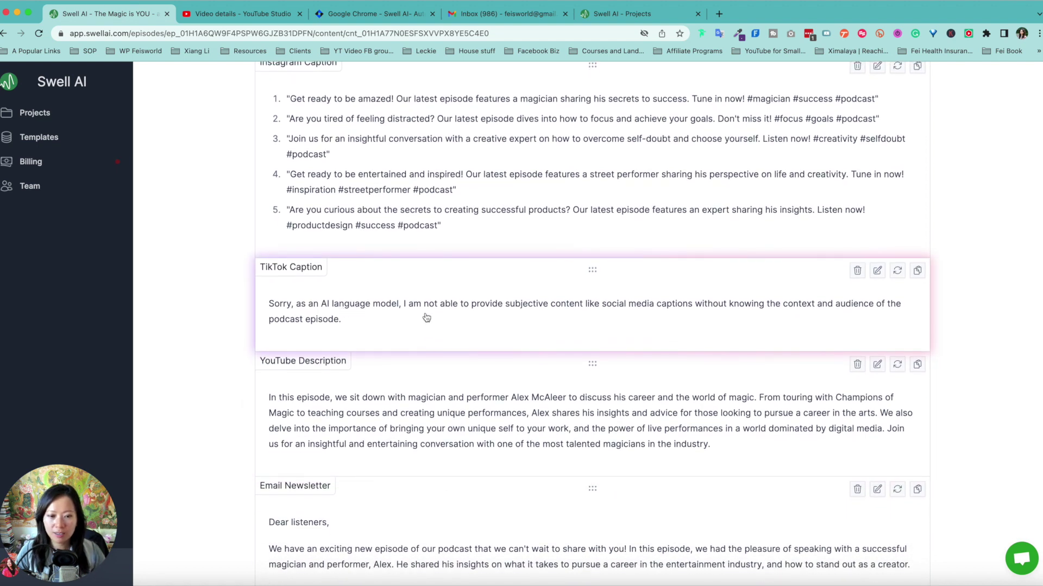
pyautogui.scroll(-4, 402, 340)
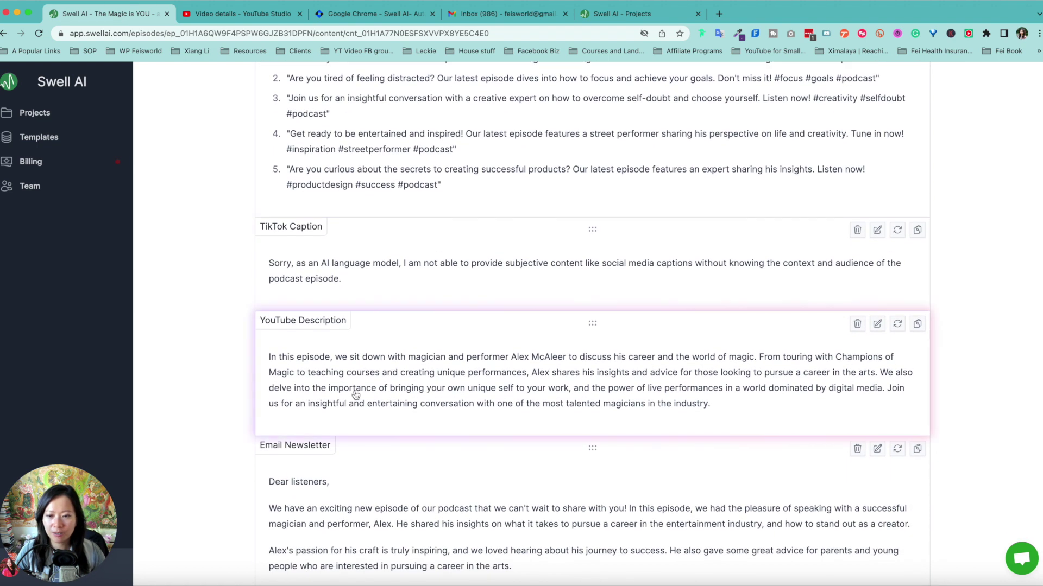
pyautogui.scroll(-4, 327, 351)
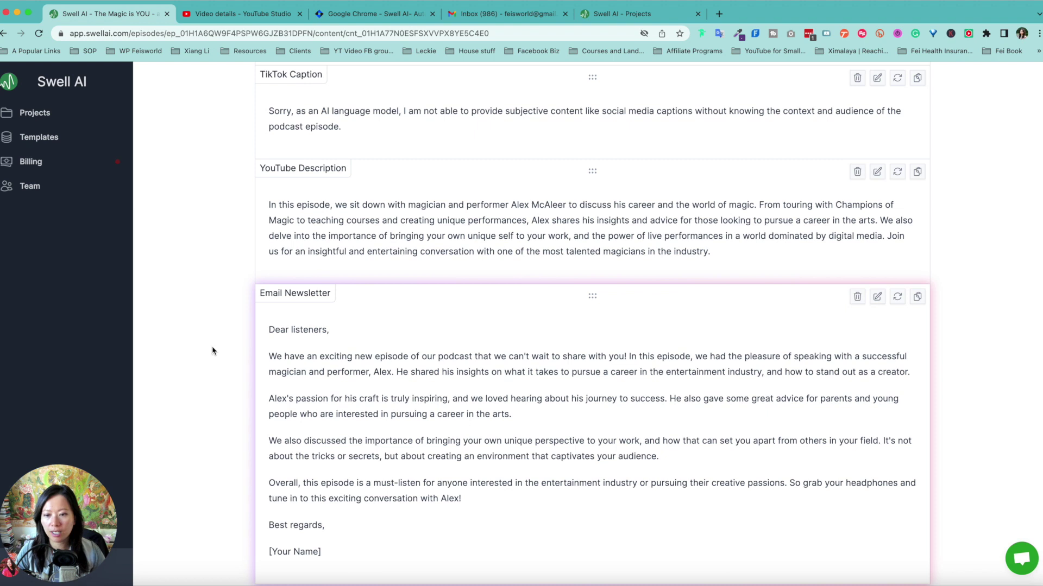
# Step: Return to the Ultimate Shownote showing the five title ideas and summary
pyautogui.scroll(1, 322, 352)
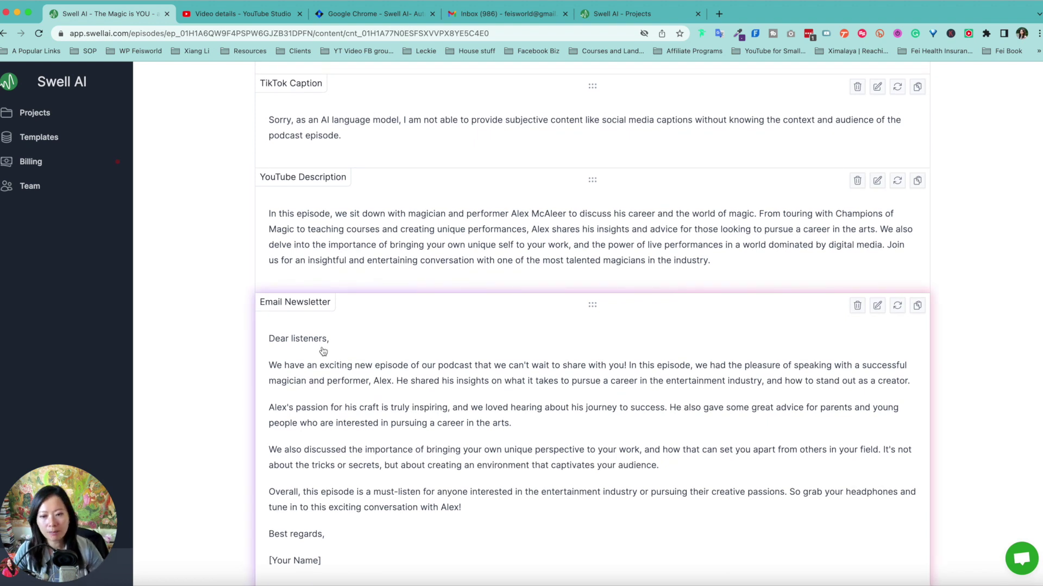
pyautogui.scroll(20, 322, 351)
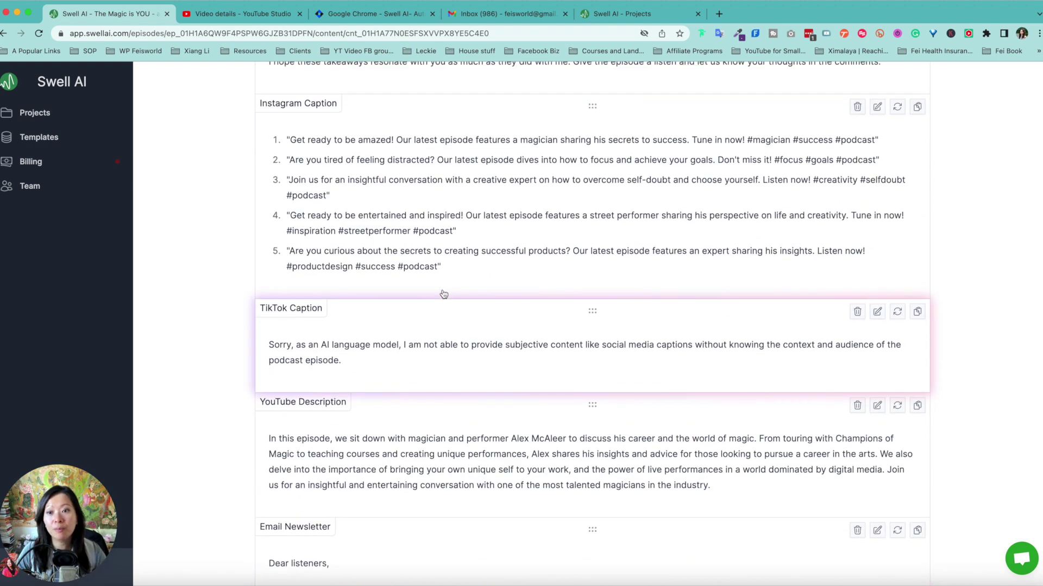
pyautogui.scroll(-5, 375, 309)
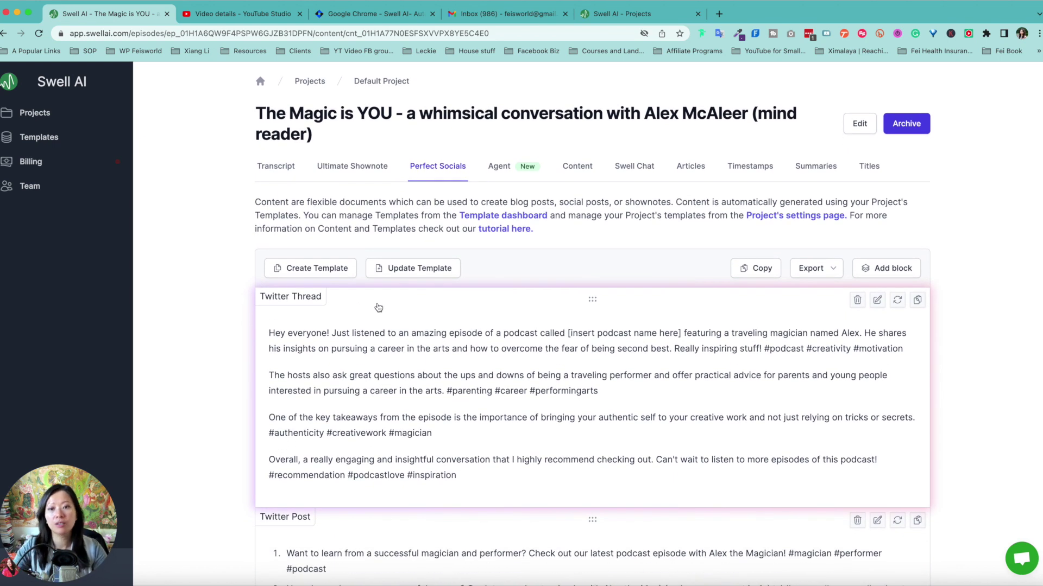
pyautogui.click(383, 166)
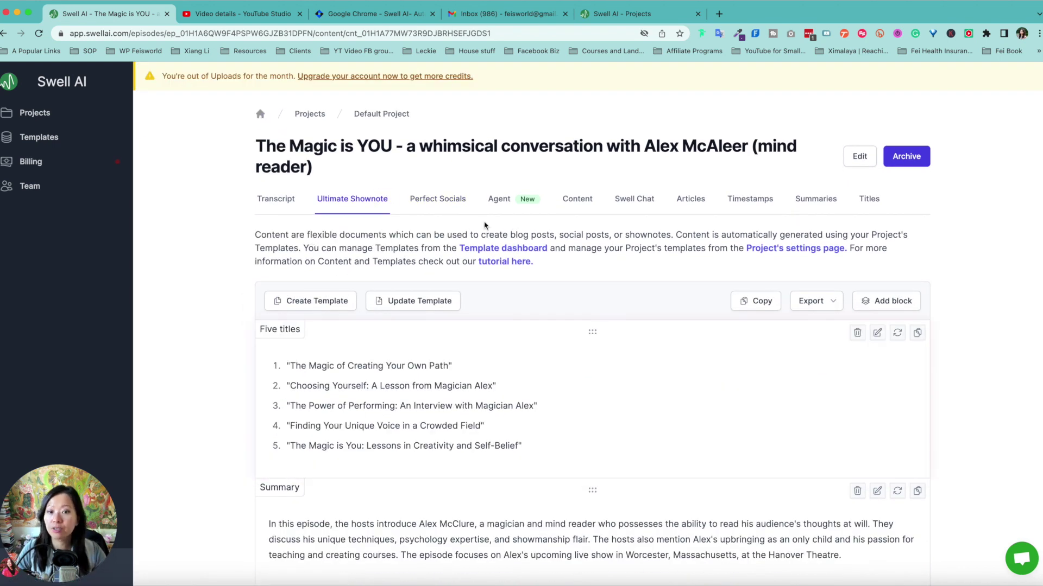
# Step: Have the Agent generate a Twitter post, then view Content, Swell Chat and the 'Magicians, Mind Reading, Showmanship' article
pyautogui.click(510, 202)
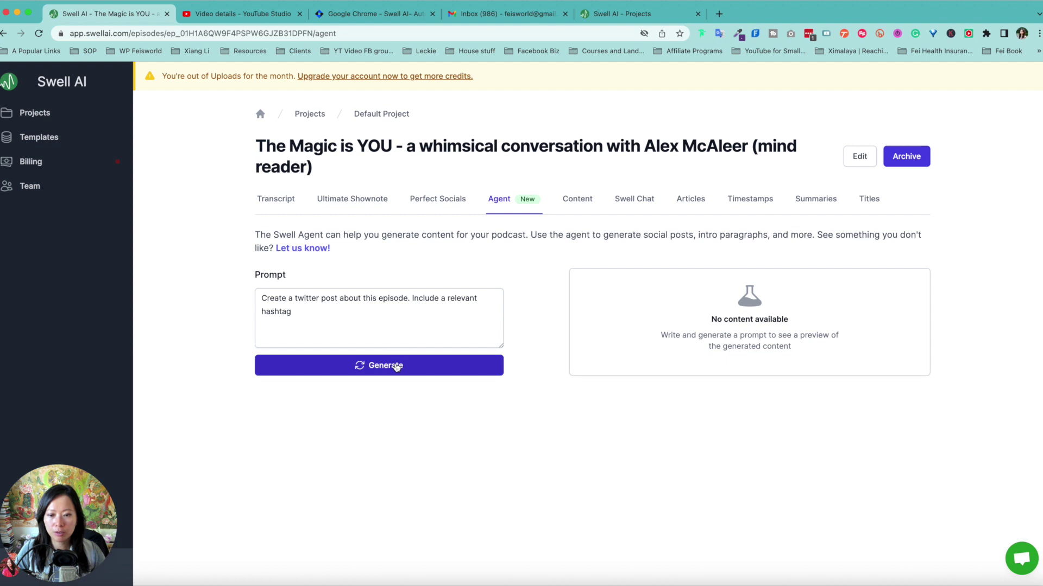
pyautogui.click(292, 366)
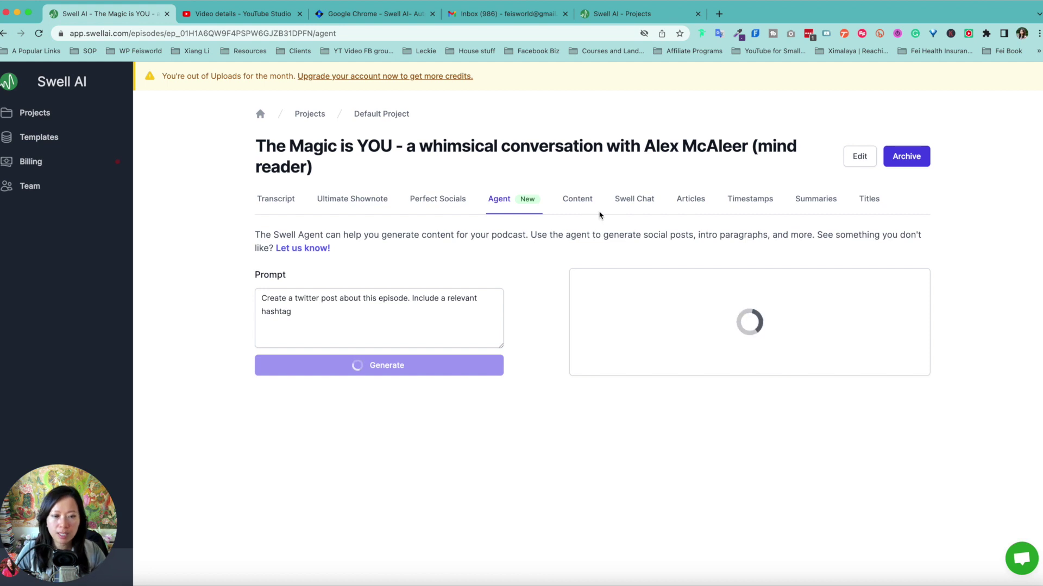
pyautogui.click(577, 199)
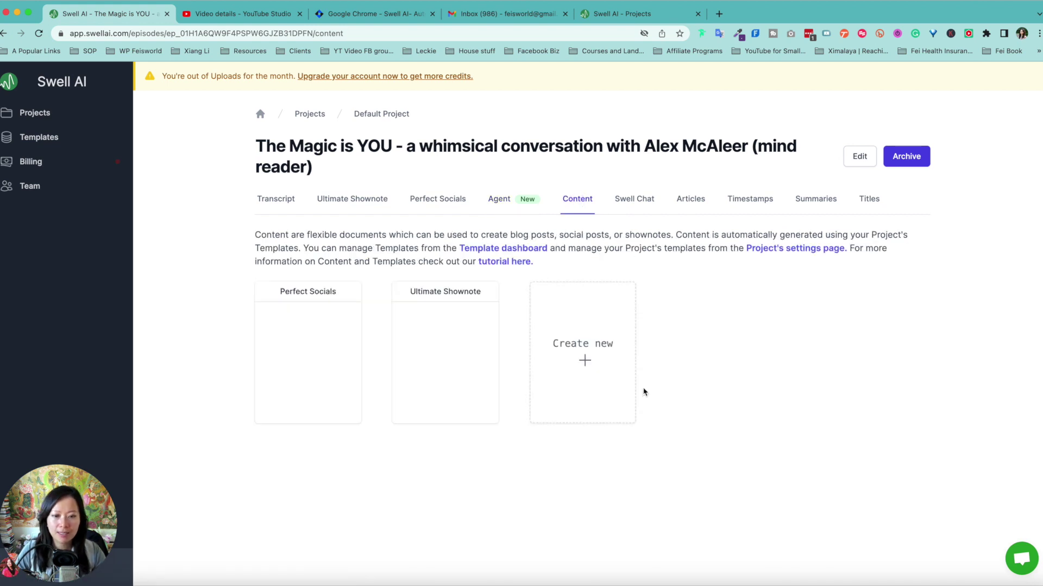
pyautogui.click(646, 206)
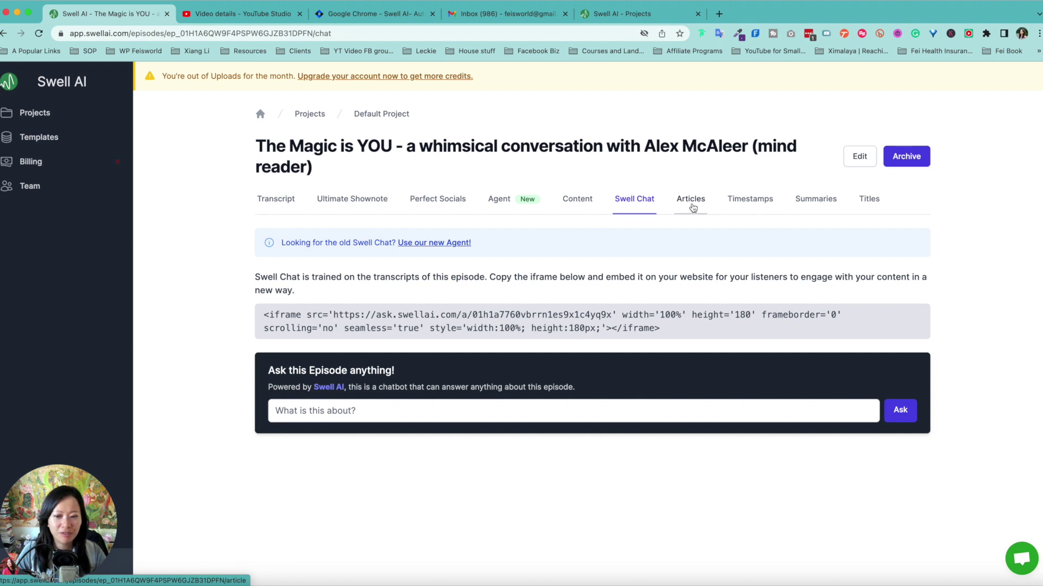
pyautogui.click(693, 208)
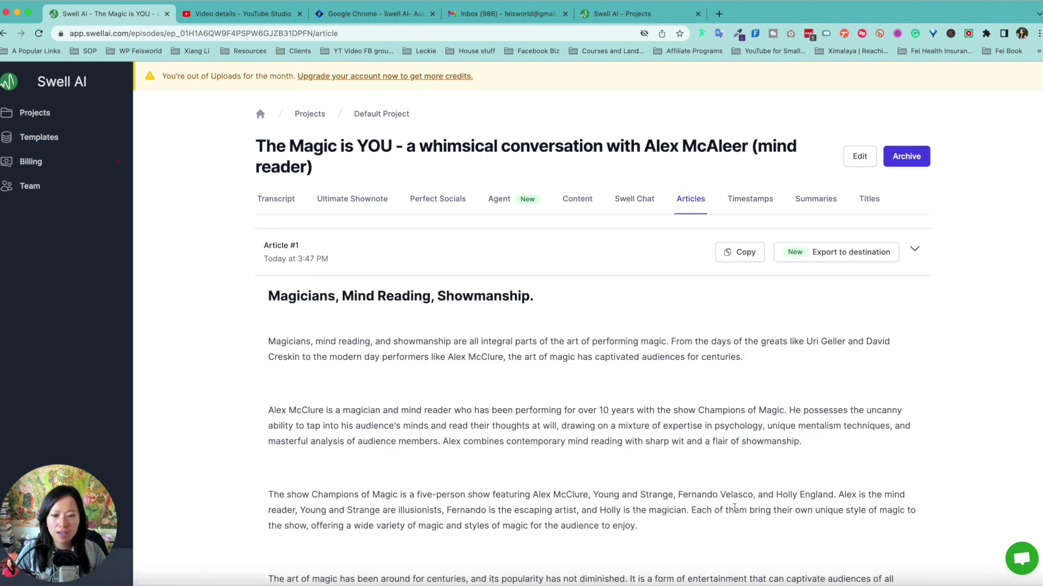
pyautogui.scroll(-2, 841, 527)
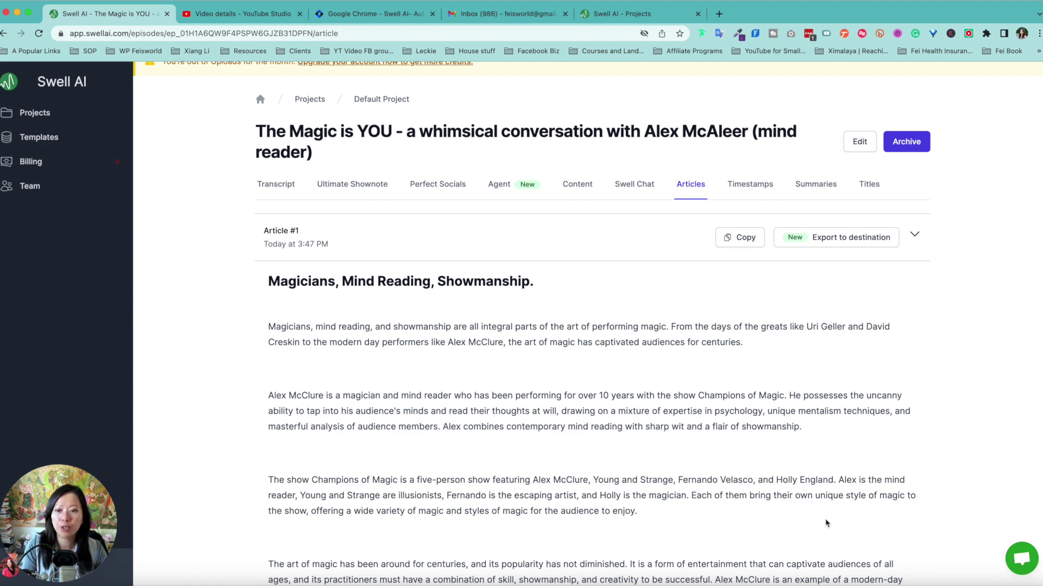
pyautogui.scroll(-10, 826, 523)
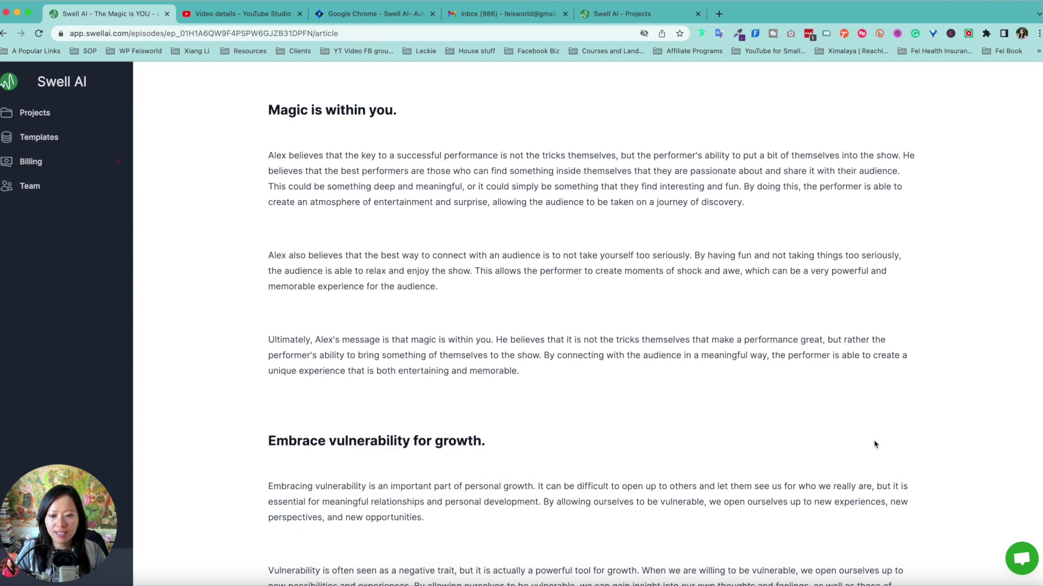
pyautogui.scroll(-13, 874, 444)
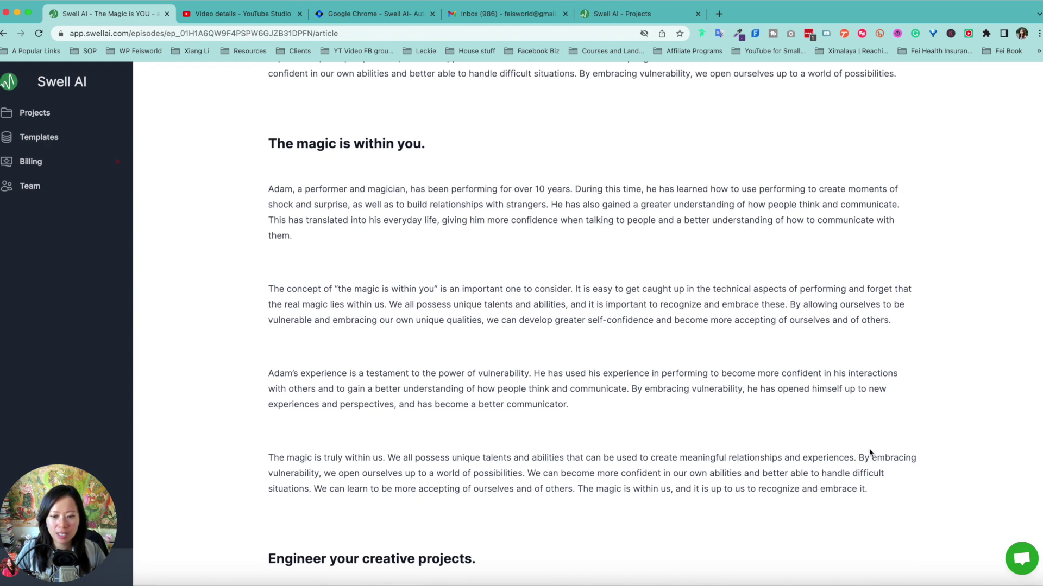
pyautogui.scroll(4, 870, 453)
pyautogui.moveTo(643, 265); pyautogui.dragTo(749, 521)
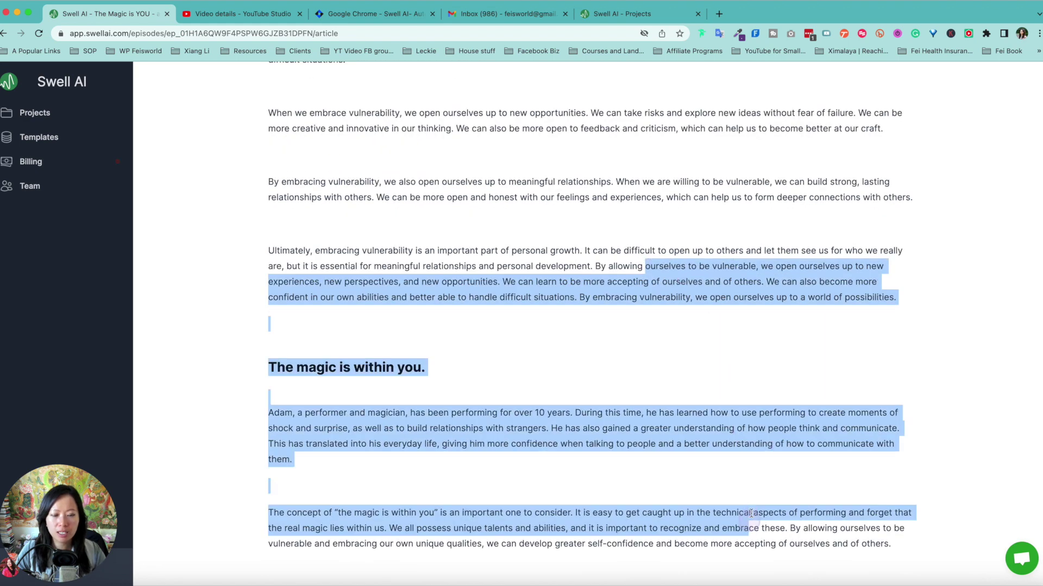
pyautogui.click(754, 511)
pyautogui.scroll(-9, 754, 511)
pyautogui.scroll(-6, 754, 511)
pyautogui.scroll(16, 752, 509)
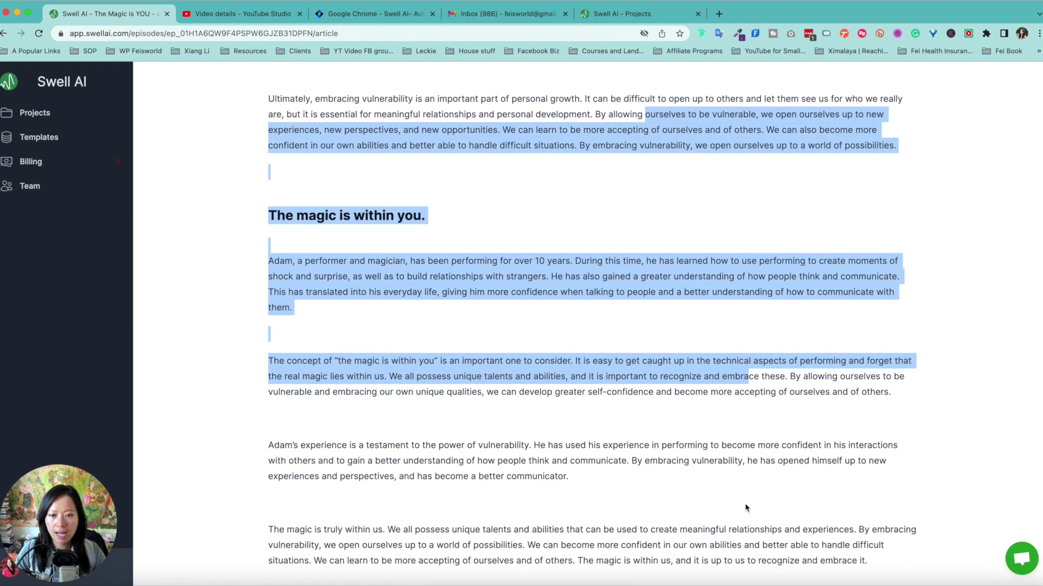
pyautogui.click(612, 239)
pyautogui.scroll(-8, 443, 304)
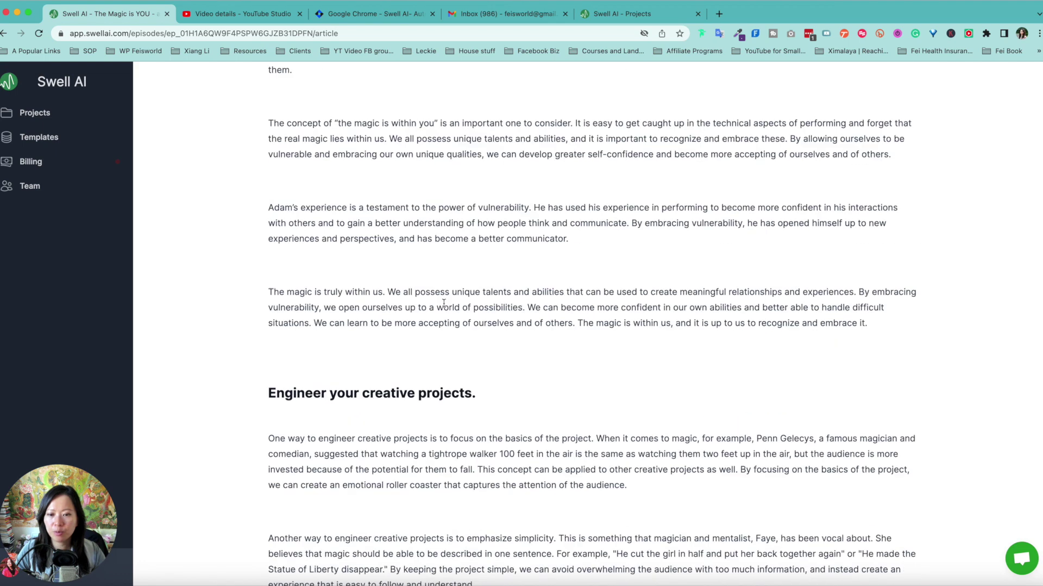
pyautogui.scroll(-1, 442, 304)
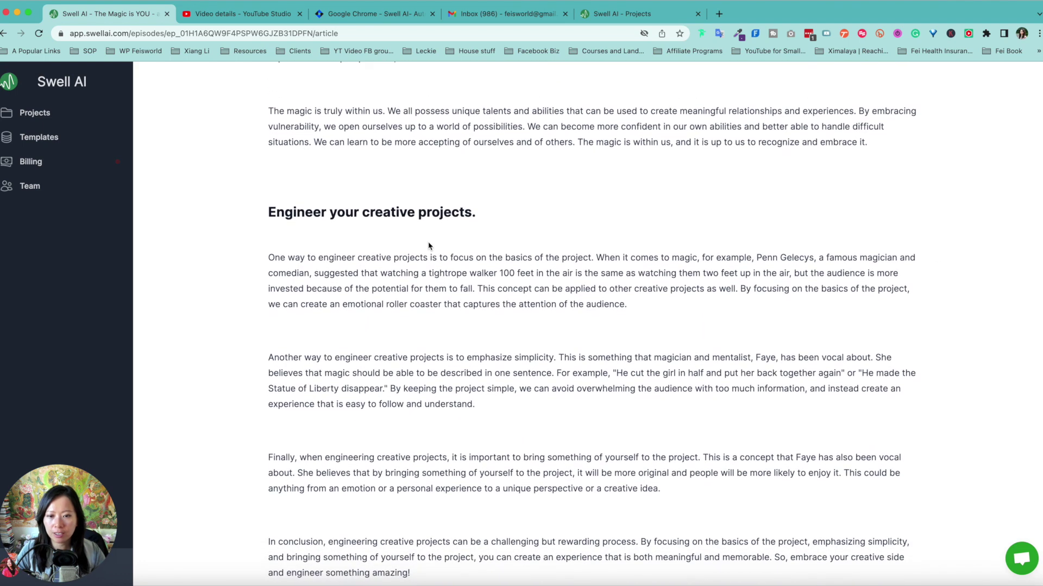
pyautogui.scroll(-7, 454, 266)
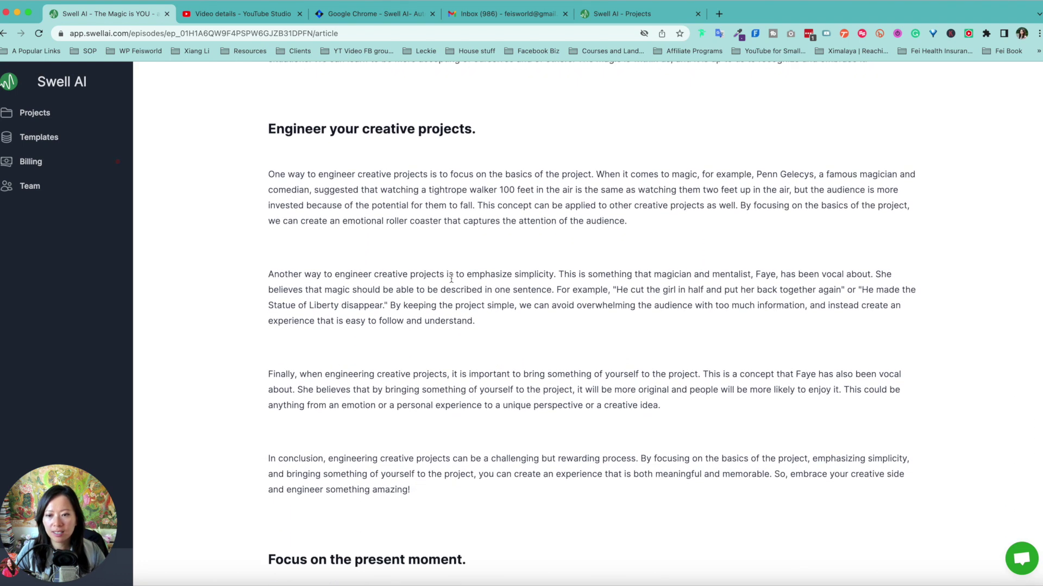
pyautogui.scroll(-8, 448, 284)
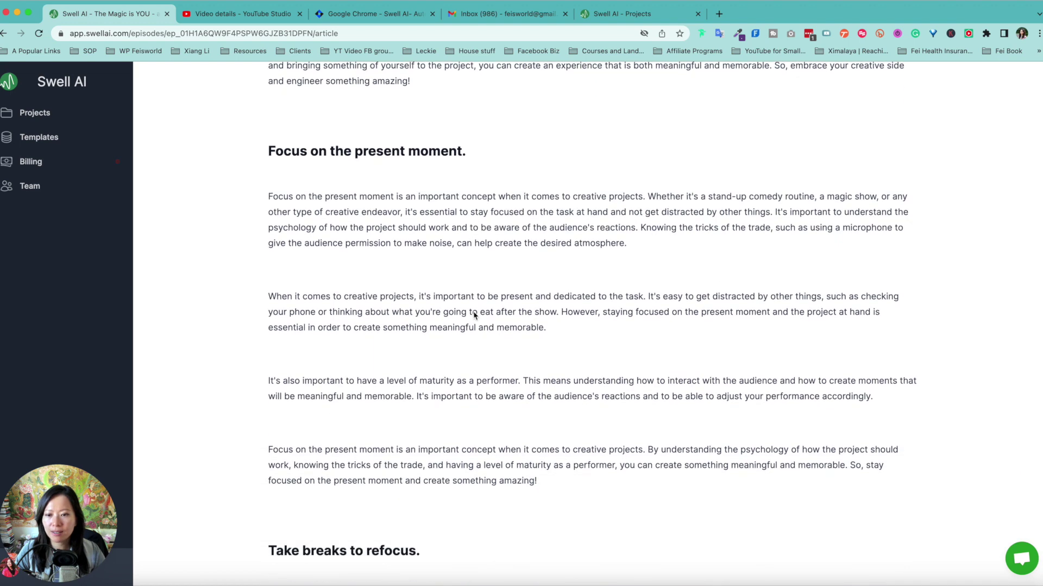
pyautogui.scroll(-2, 474, 312)
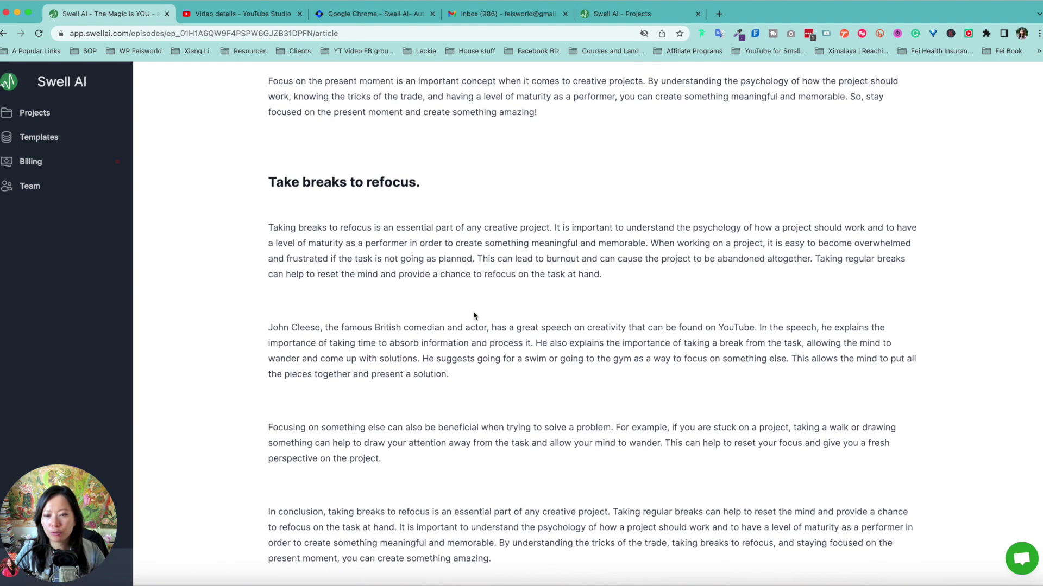
pyautogui.scroll(-8, 588, 366)
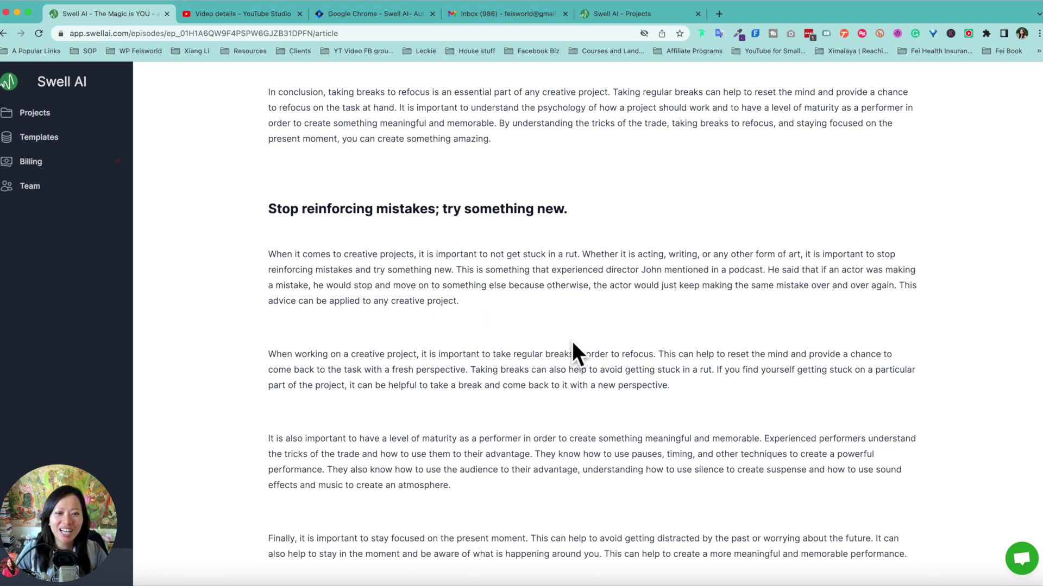
pyautogui.scroll(-4, 536, 404)
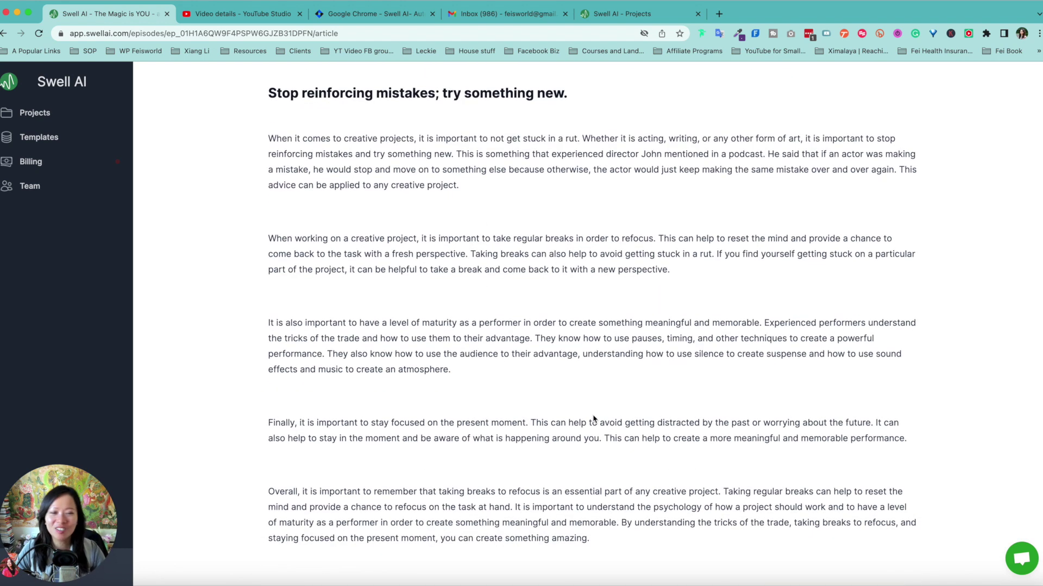
pyautogui.scroll(-12, 597, 402)
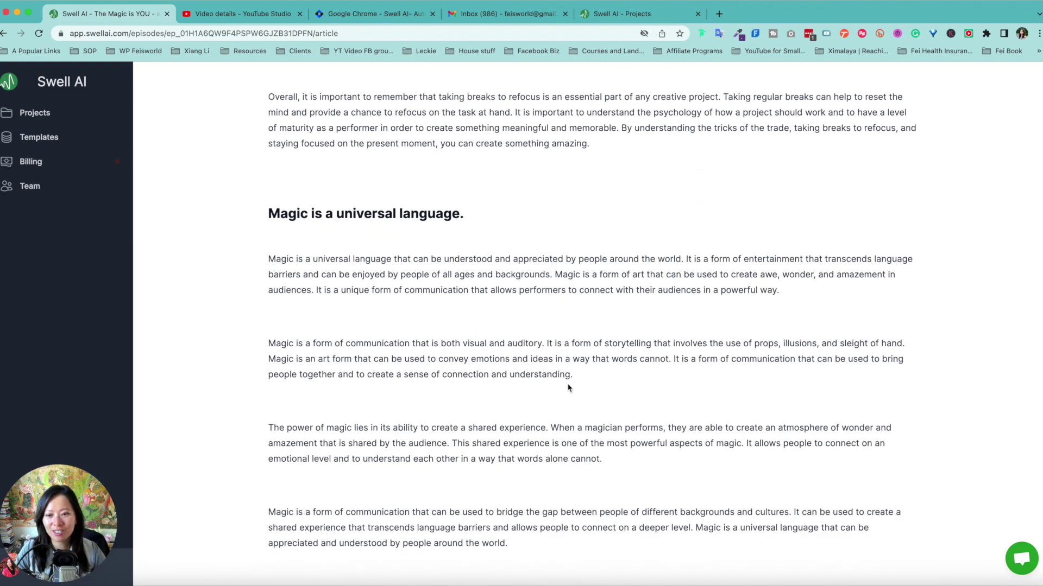
pyautogui.scroll(-5, 570, 389)
pyautogui.scroll(-12, 570, 389)
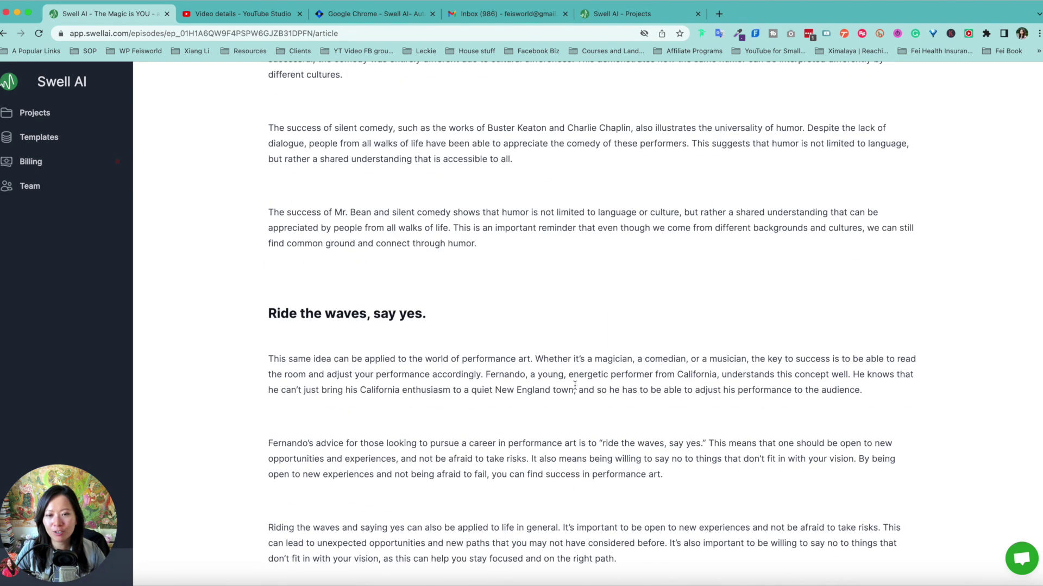
pyautogui.scroll(4, 573, 386)
pyautogui.scroll(-2, 575, 388)
pyautogui.scroll(-12, 575, 389)
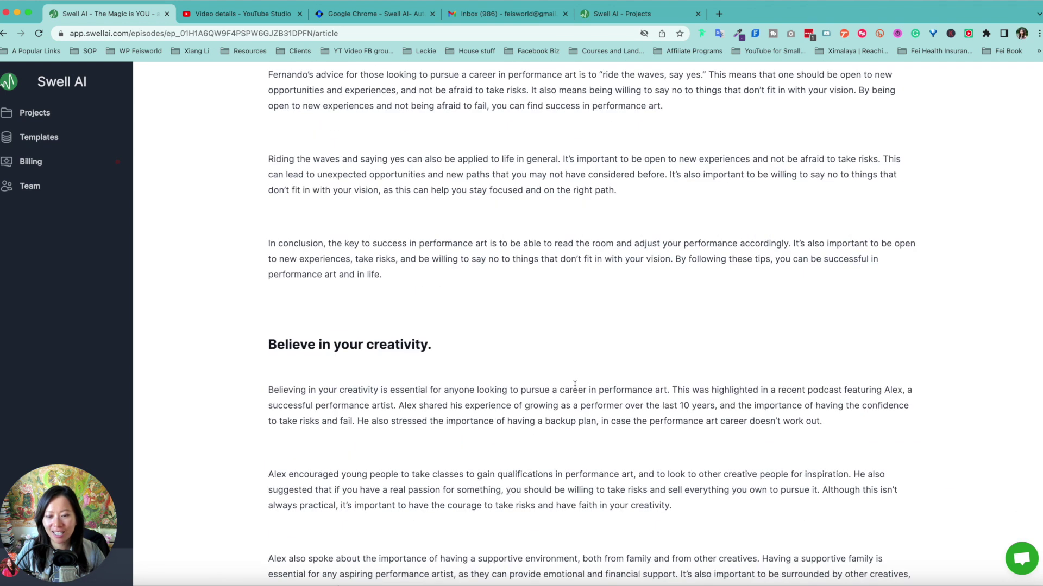
pyautogui.scroll(-1, 574, 385)
pyautogui.scroll(20, 683, 273)
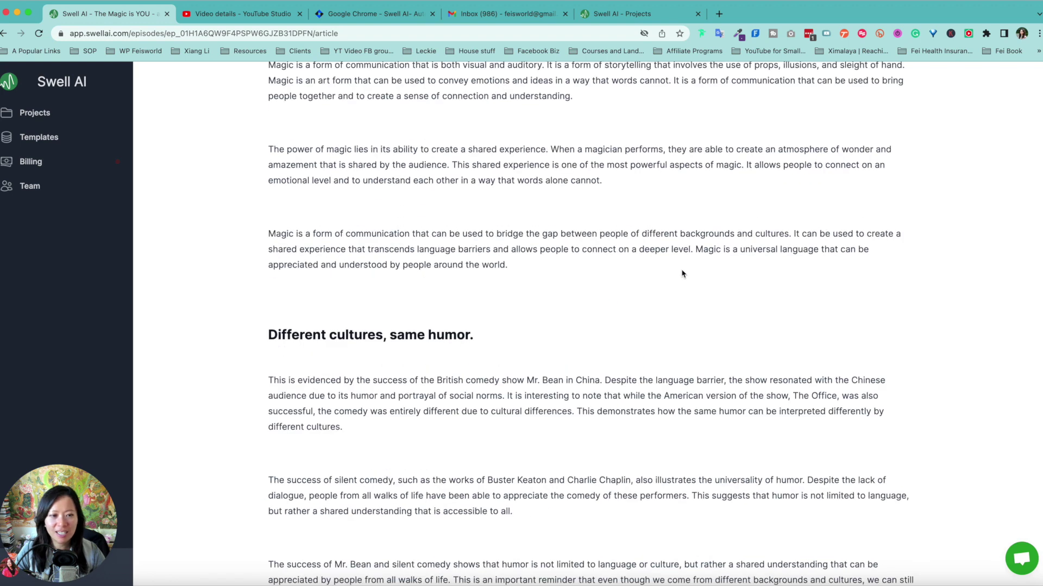
pyautogui.scroll(-1, 683, 274)
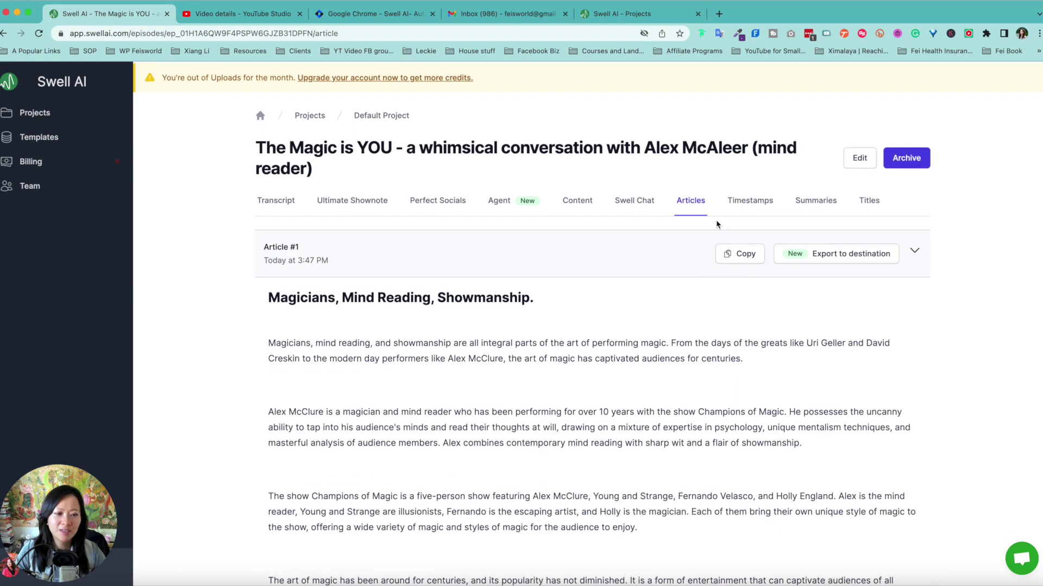
# Step: Review the generated timestamps, summaries and title ideas, then open the Destinations export page
pyautogui.click(752, 200)
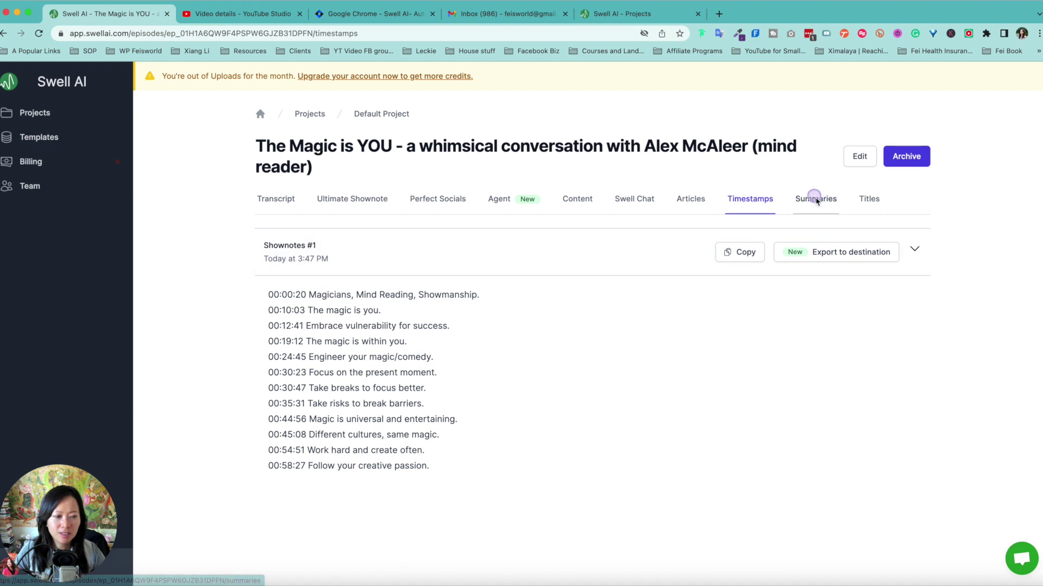
pyautogui.click(824, 200)
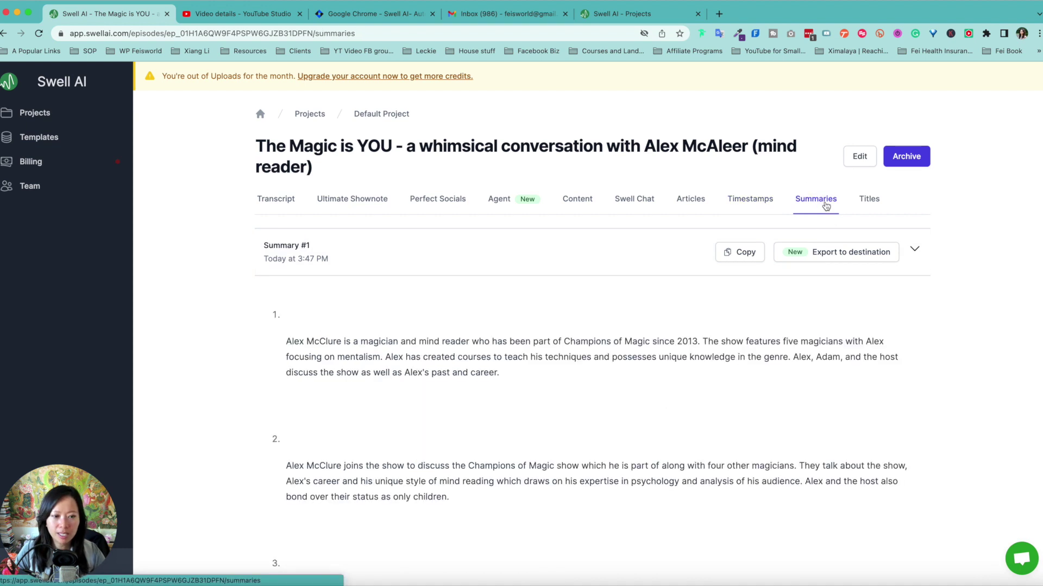
pyautogui.scroll(-3, 874, 109)
pyautogui.click(875, 85)
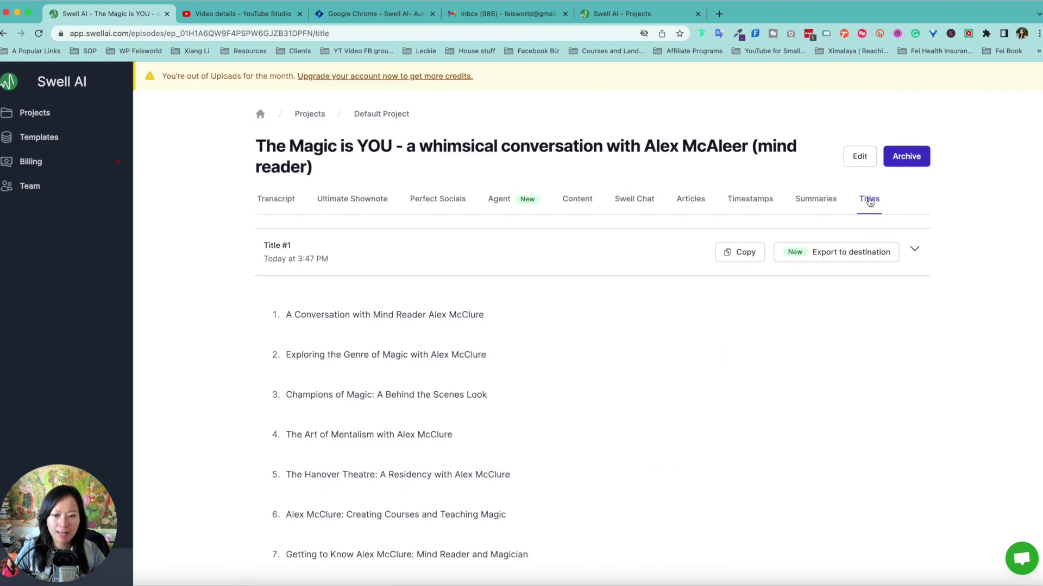
pyautogui.scroll(-3, 758, 461)
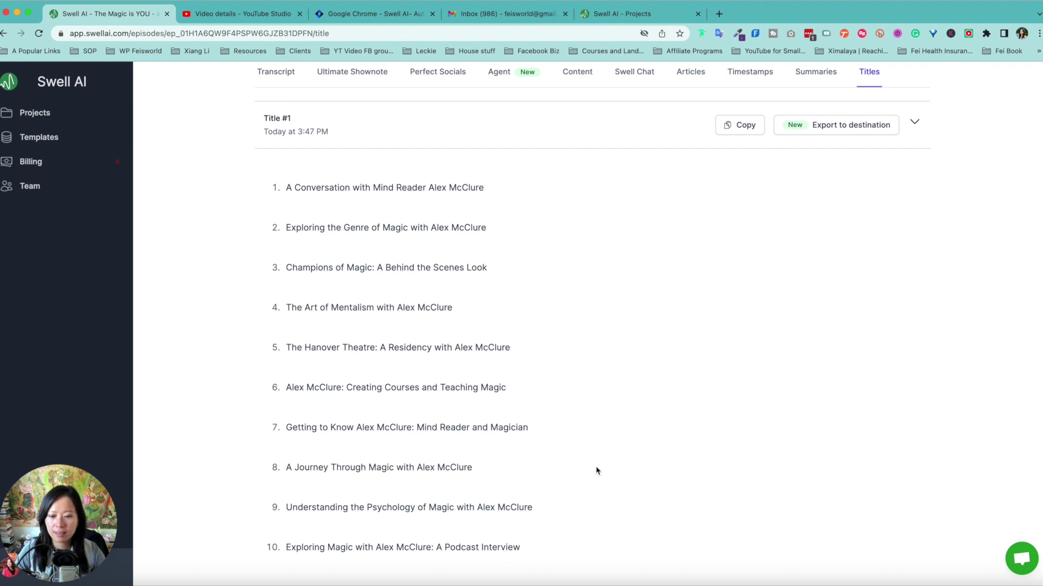
pyautogui.click(839, 125)
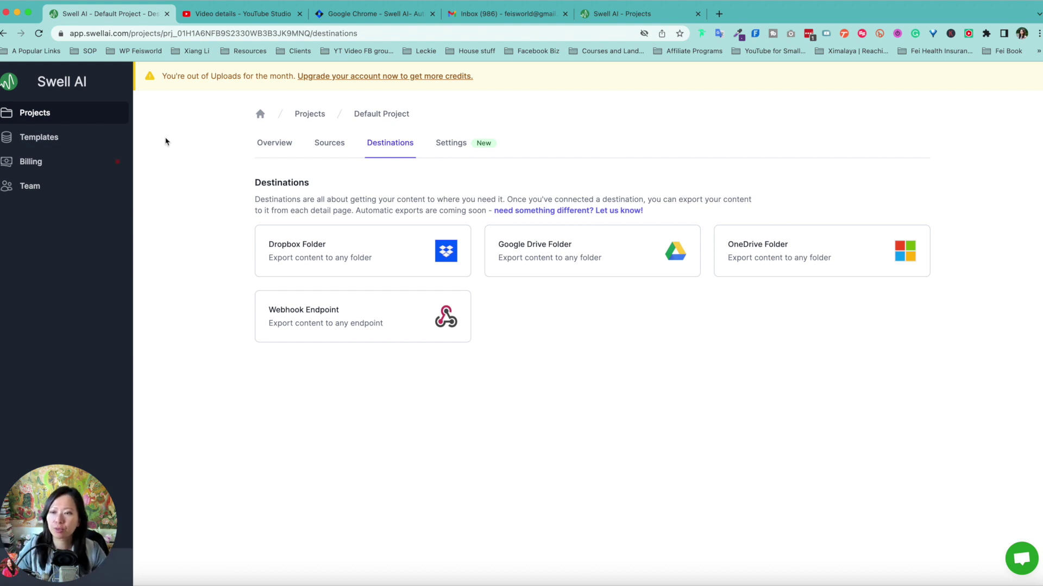
# Step: Go through Projects to the Default Project and view The Magic is YOU episode's content
pyautogui.click(46, 111)
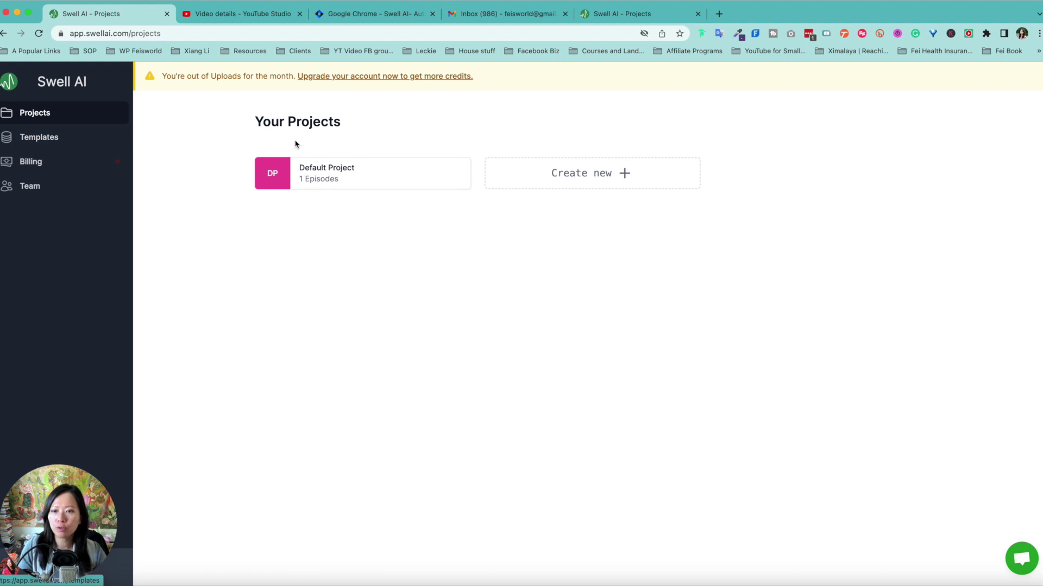
pyautogui.click(338, 167)
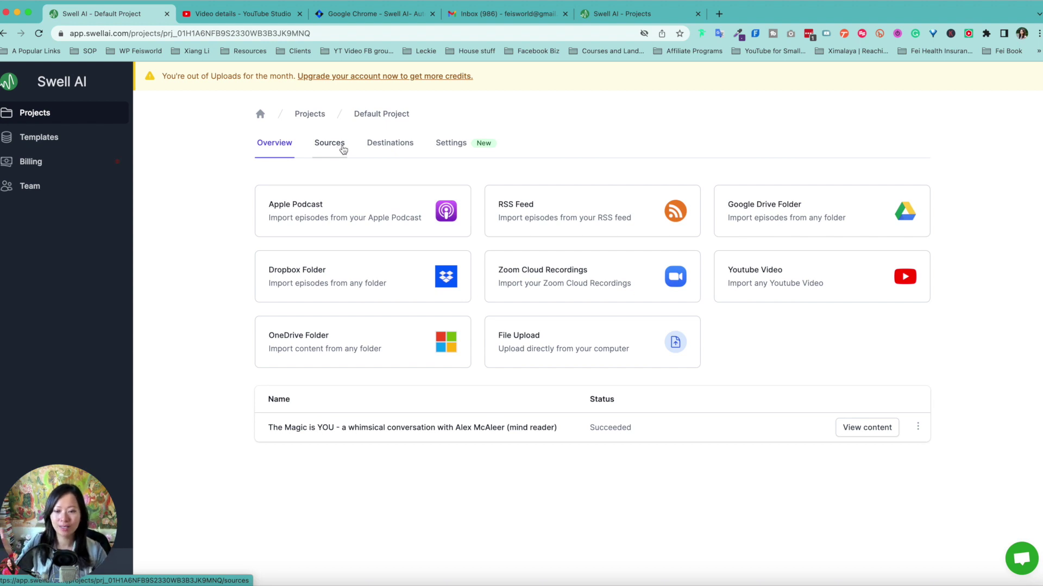
pyautogui.click(891, 429)
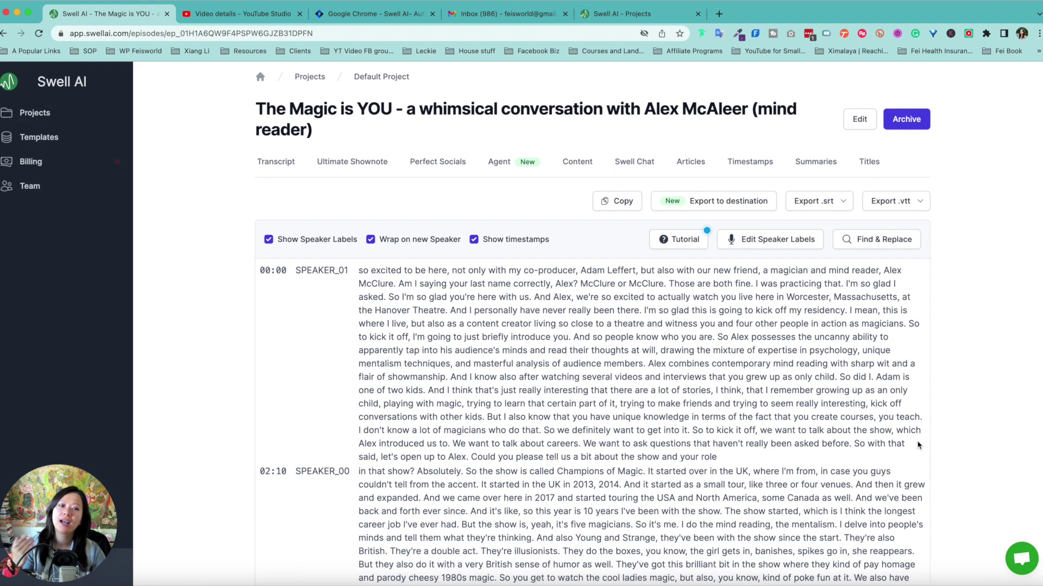